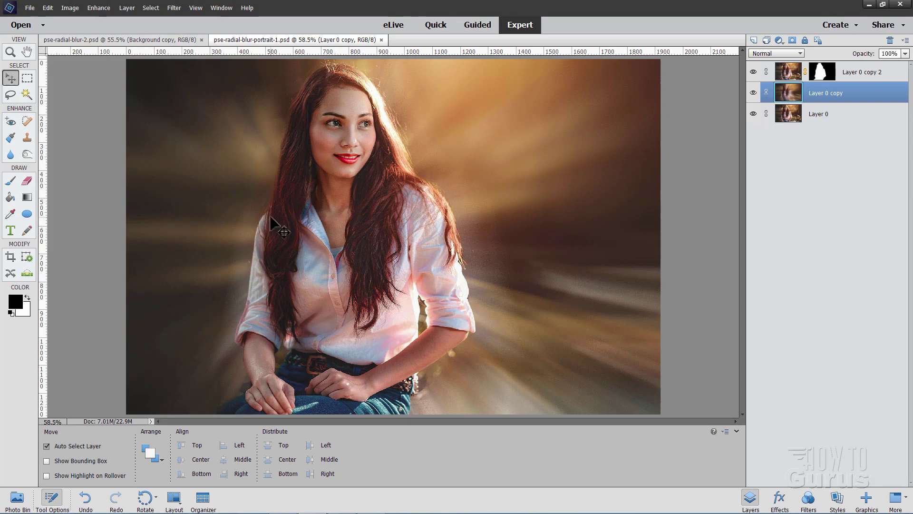
Compare the flower-girl and portrait zoom-blur examples, ending on the pse-radial-blur-2 flower-girl image.
left_click(134, 41)
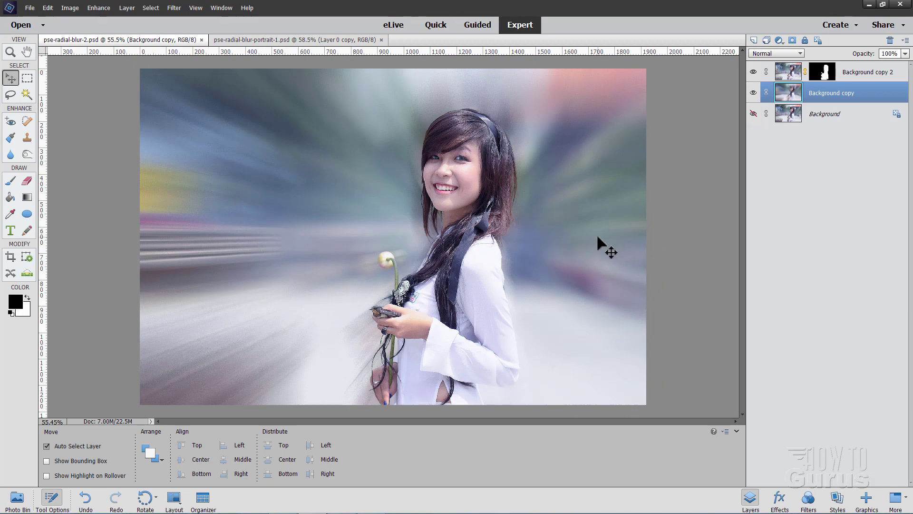
left_click(301, 41)
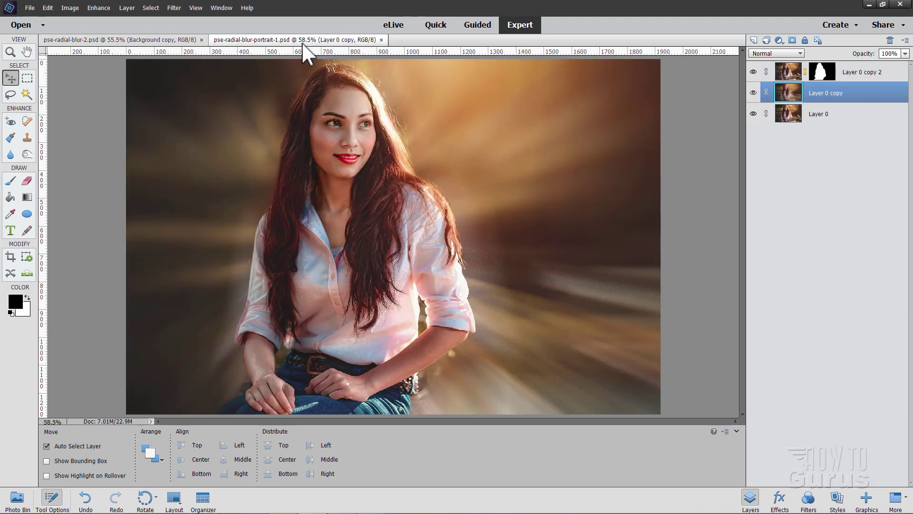
left_click_drag(167, 40, 205, 43)
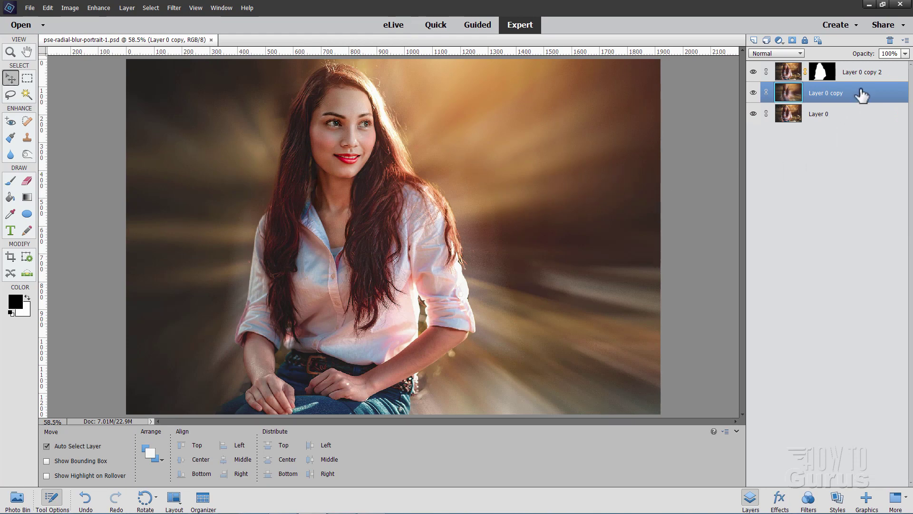
Delete Layer 0 copy 2 and Layer 0 copy together, confirming the deletion.
left_click(854, 75)
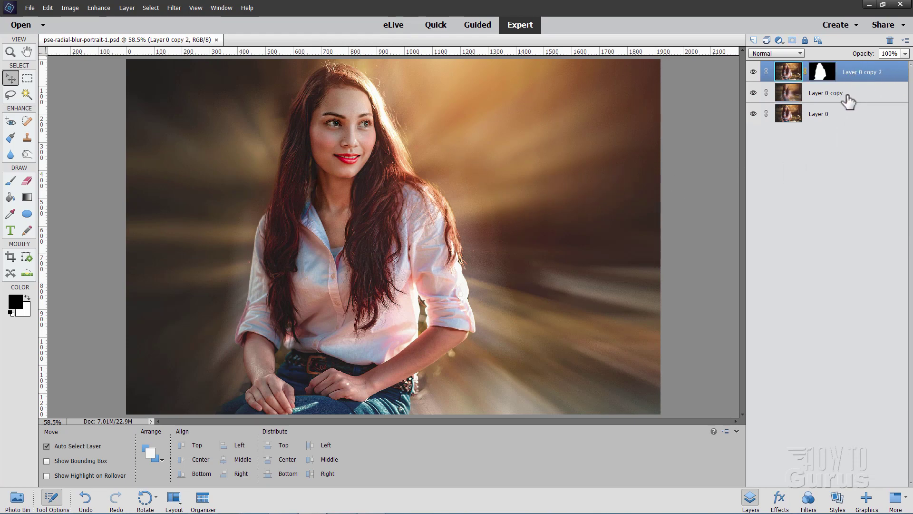
left_click(843, 99, "ctrl")
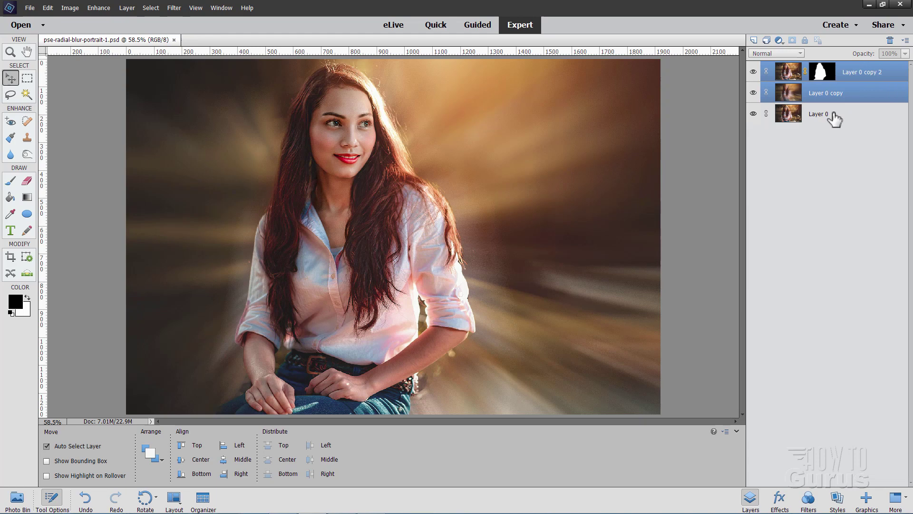
left_click(890, 40)
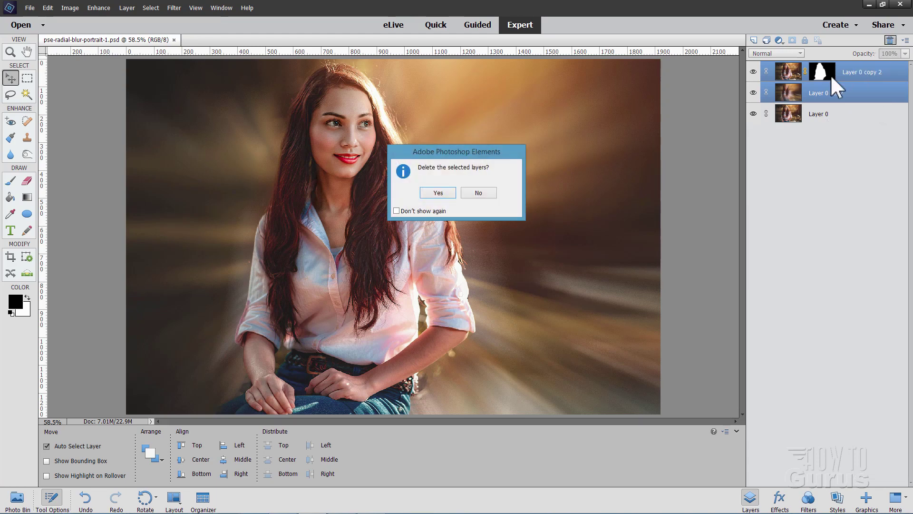
left_click(437, 193)
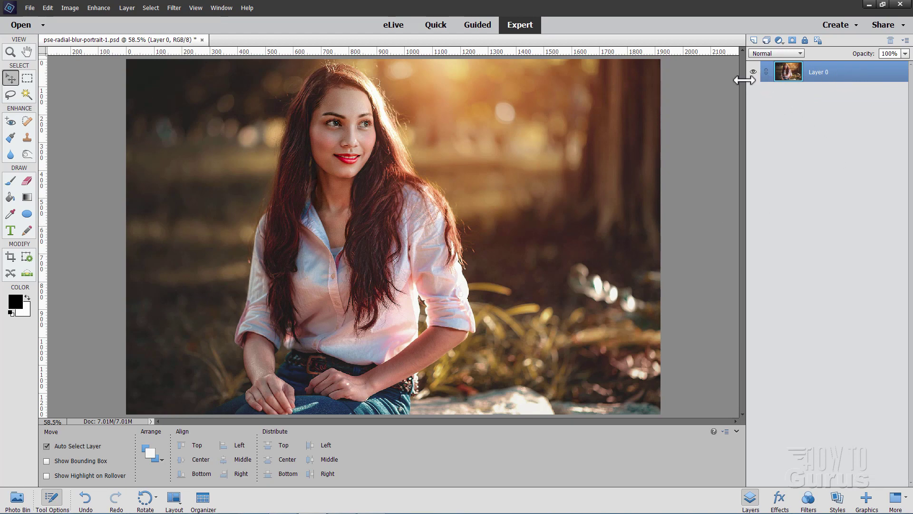
Duplicate Layer 0 to create Layer 0 copy.
right_click(821, 76)
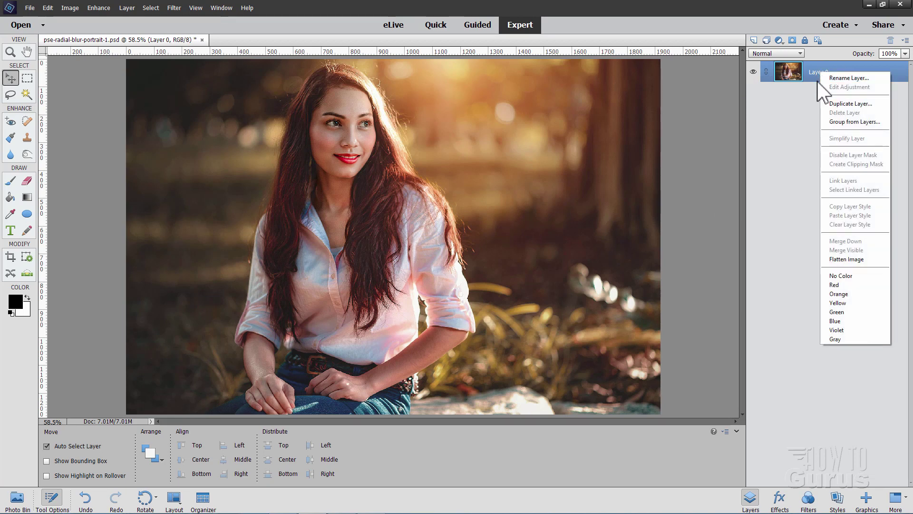
left_click(829, 102)
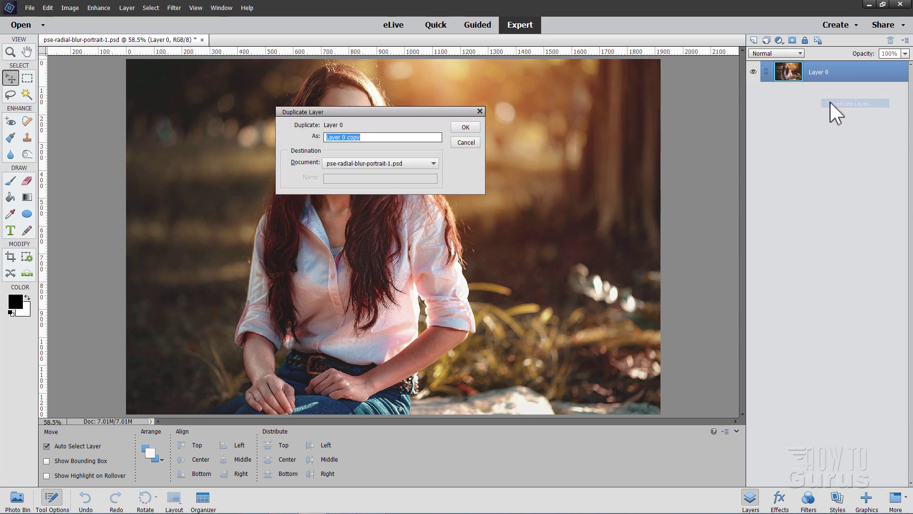
left_click(465, 127)
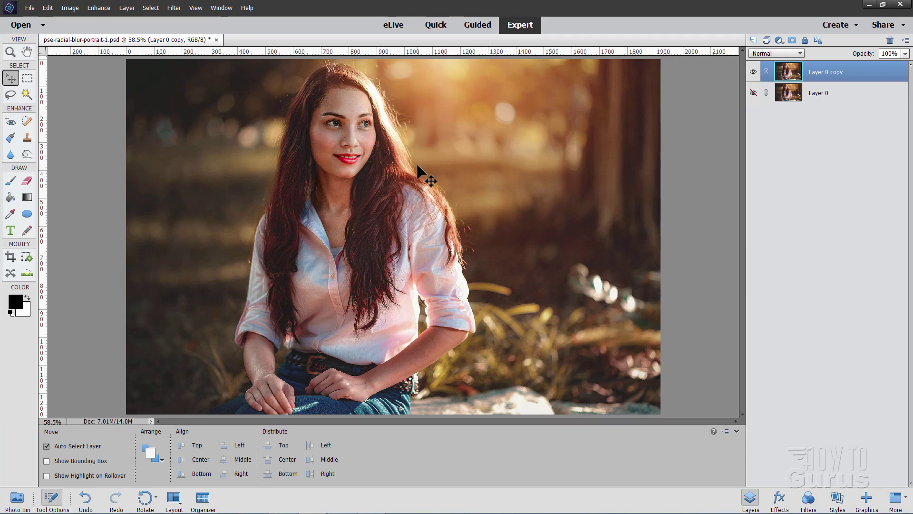
Lasso the woman from her hair to the photo bottom, then subtract the background near her arm and belt.
left_click(10, 94)
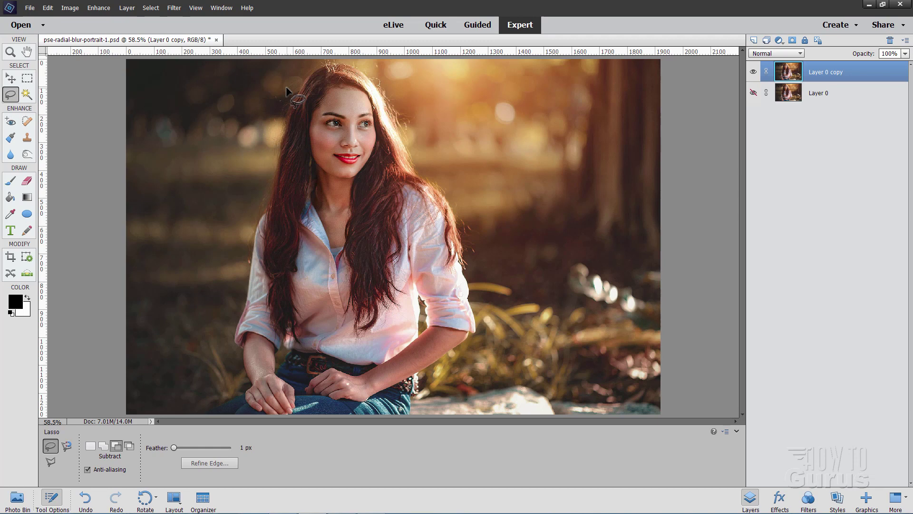
left_click_drag(292, 90, 278, 138)
left_click_drag(270, 186, 237, 310)
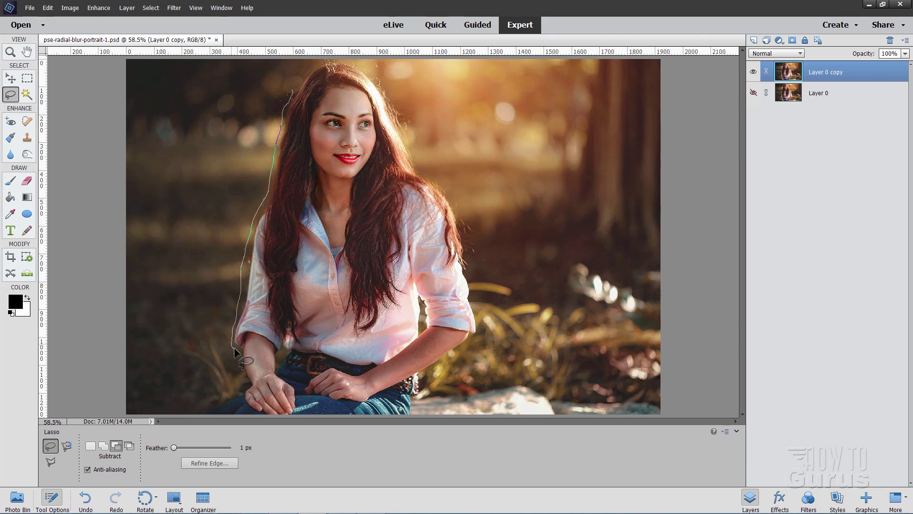
mouse_move(238, 393)
left_mouse_down()
mouse_move(198, 417)
mouse_move(267, 434)
mouse_move(395, 435)
mouse_move(409, 430)
mouse_move(423, 380)
left_mouse_up()
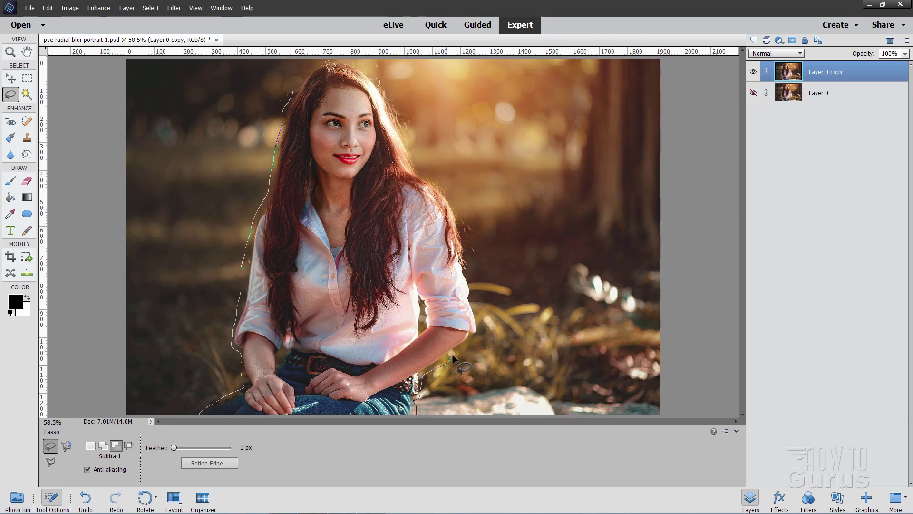
left_click_drag(473, 335, 474, 300)
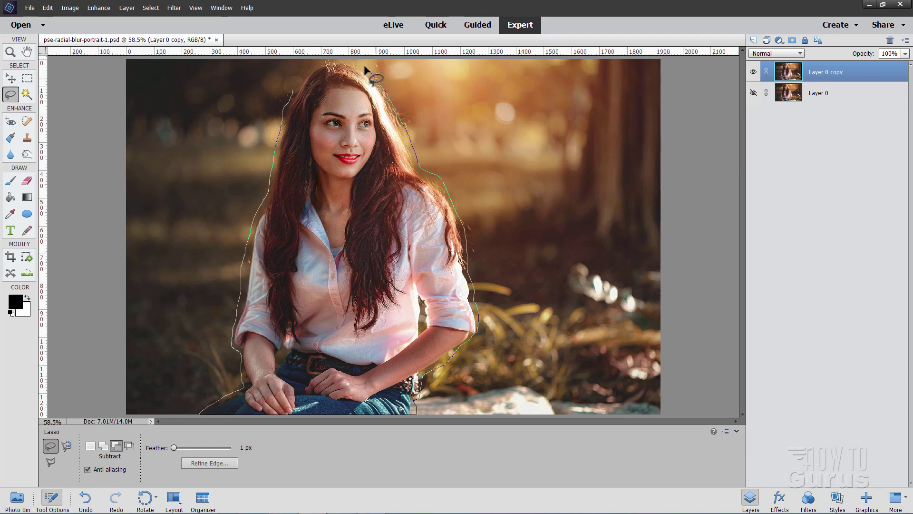
left_click_drag(352, 62, 331, 61)
left_click_drag(295, 93, 298, 91)
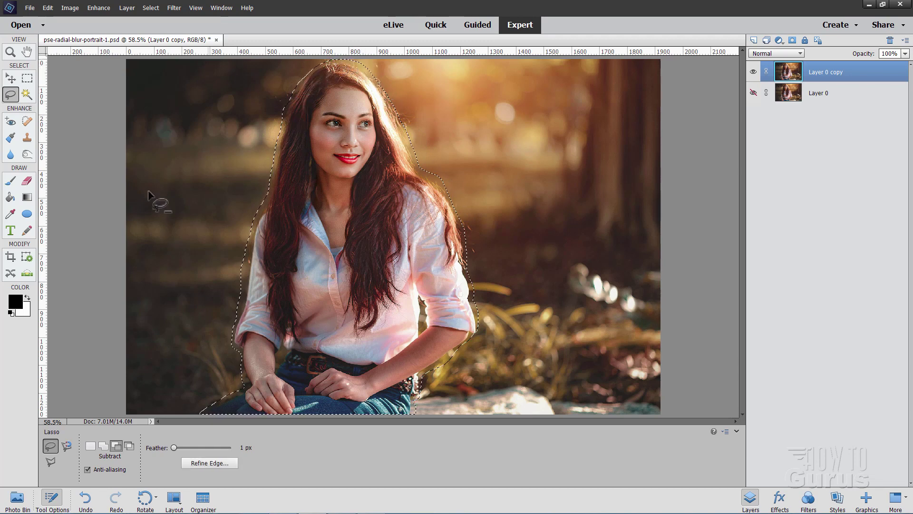
left_click(115, 445)
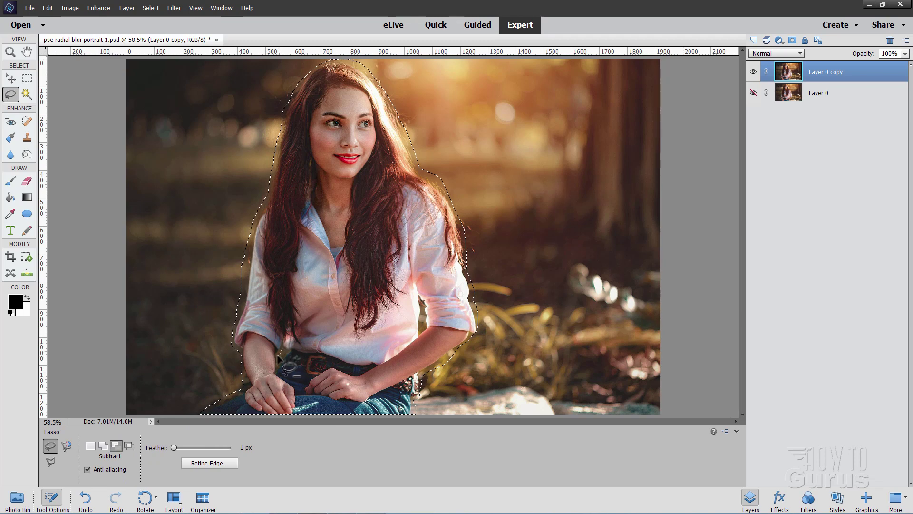
mouse_move(278, 366)
left_mouse_down()
mouse_move(285, 349)
mouse_move(431, 360)
mouse_move(435, 321)
mouse_move(420, 308)
left_mouse_up()
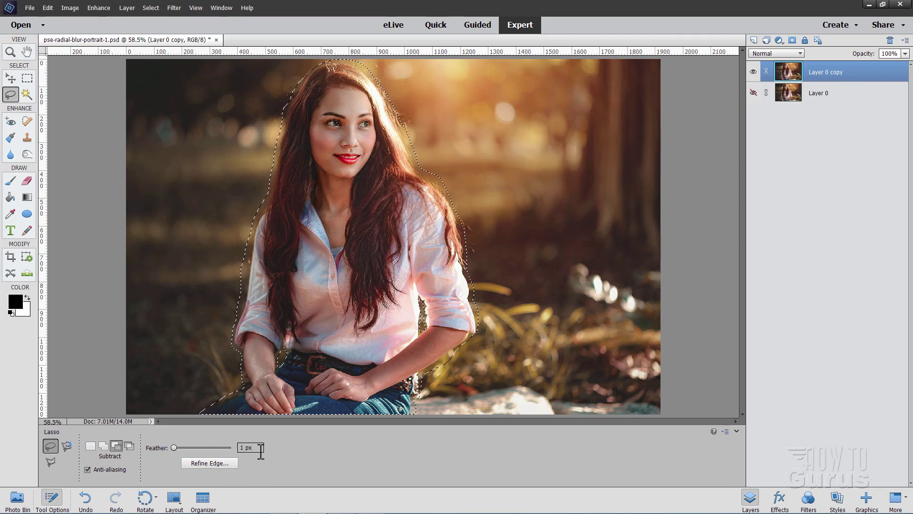
In Refine Edge, brush along the woman's hair edge and raise Contrast to 34%.
left_click(211, 461)
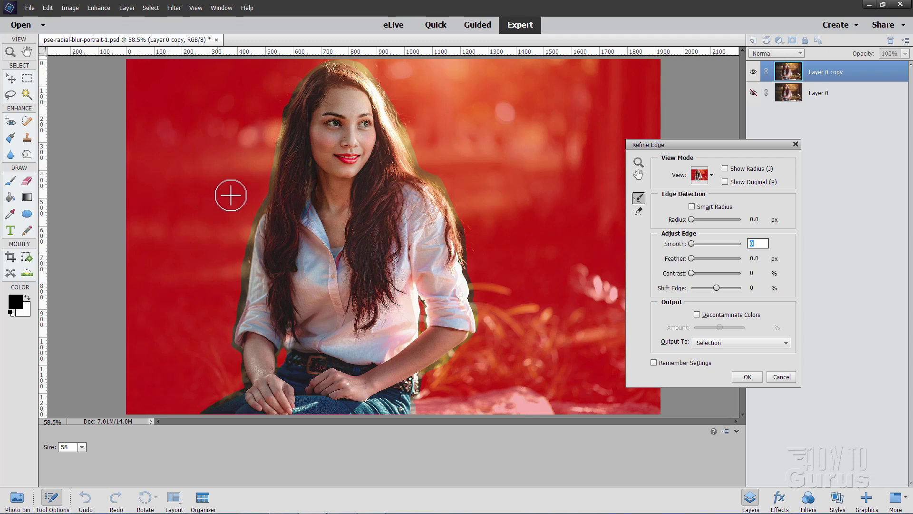
mouse_move(278, 141)
left_mouse_down()
mouse_move(262, 203)
mouse_move(229, 229)
mouse_move(221, 215)
mouse_move(262, 197)
mouse_move(242, 291)
mouse_move(198, 301)
mouse_move(195, 293)
mouse_move(212, 279)
mouse_move(242, 297)
mouse_move(217, 372)
mouse_move(229, 347)
mouse_move(245, 381)
mouse_move(197, 370)
mouse_move(241, 382)
mouse_move(201, 409)
mouse_move(222, 378)
mouse_move(236, 384)
mouse_move(289, 369)
mouse_move(282, 350)
mouse_move(280, 366)
mouse_move(300, 350)
mouse_move(296, 342)
mouse_move(283, 350)
mouse_move(418, 330)
mouse_move(419, 318)
mouse_move(461, 342)
mouse_move(422, 381)
mouse_move(440, 389)
mouse_move(404, 399)
mouse_move(461, 369)
mouse_move(495, 267)
mouse_move(473, 285)
mouse_move(446, 185)
mouse_move(414, 165)
left_mouse_up()
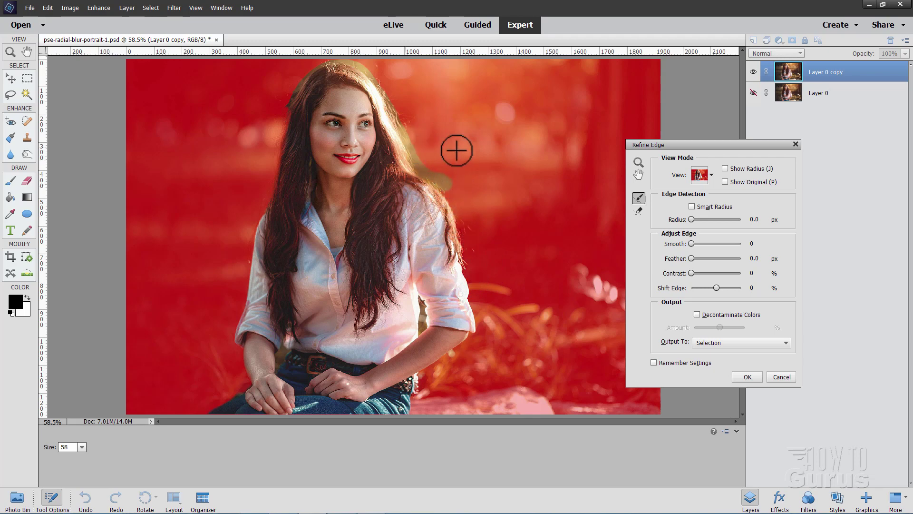
mouse_move(457, 151)
left_mouse_down()
mouse_move(424, 161)
mouse_move(397, 109)
mouse_move(419, 116)
mouse_move(402, 116)
mouse_move(375, 78)
mouse_move(410, 91)
mouse_move(361, 64)
mouse_move(385, 81)
mouse_move(332, 61)
mouse_move(255, 97)
mouse_move(299, 71)
mouse_move(274, 126)
mouse_move(306, 79)
mouse_move(275, 142)
left_mouse_up()
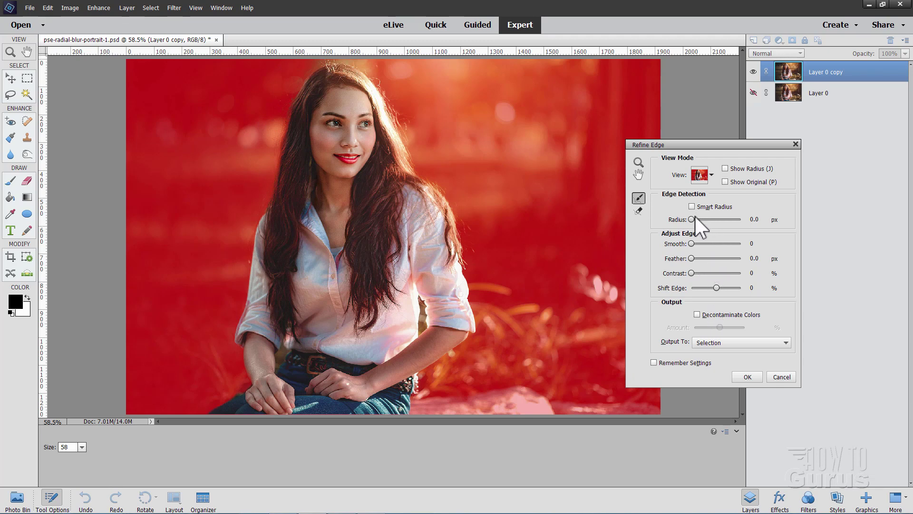
left_click_drag(692, 273, 701, 273)
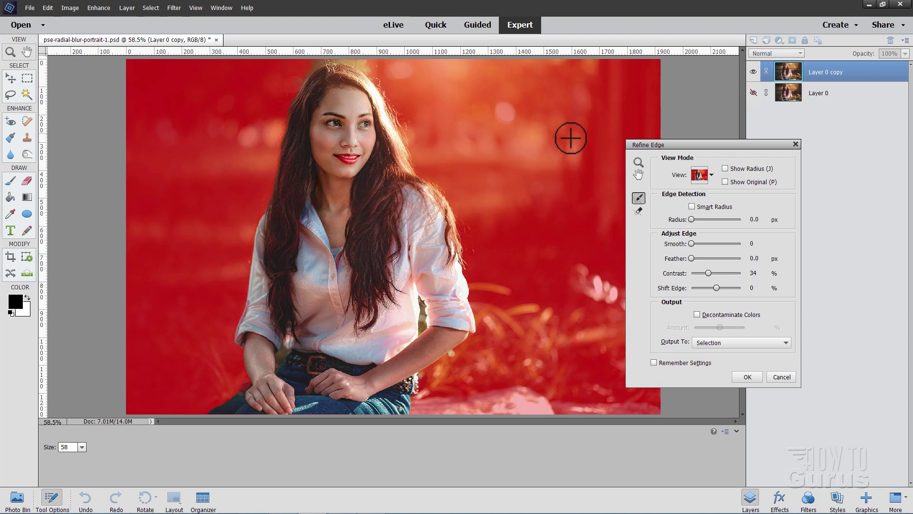
Preview the selection on black and refine edges across her hair, lower-left arm and right elbow.
left_click(712, 177)
left_click(689, 240)
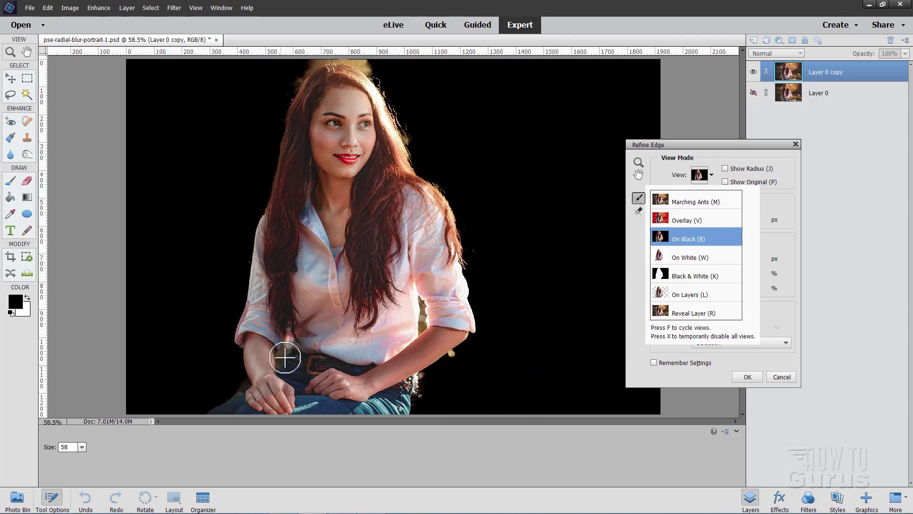
left_click(365, 74)
mouse_move(366, 74)
left_mouse_down()
mouse_move(364, 60)
mouse_move(371, 64)
mouse_move(352, 57)
mouse_move(394, 78)
left_mouse_up()
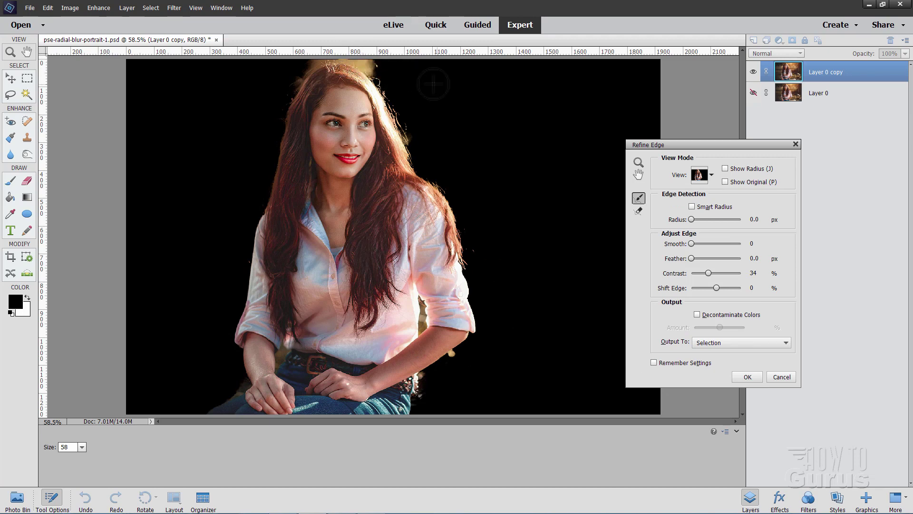
mouse_move(265, 400)
left_mouse_down()
mouse_move(248, 378)
mouse_move(238, 393)
mouse_move(222, 381)
left_mouse_up()
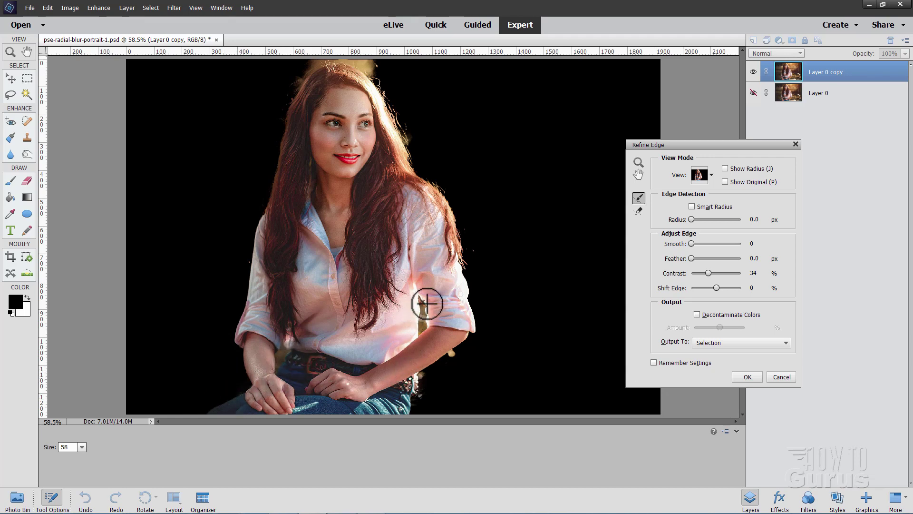
mouse_move(465, 354)
left_mouse_down()
mouse_move(455, 383)
mouse_move(461, 352)
mouse_move(451, 383)
mouse_move(427, 378)
mouse_move(425, 398)
mouse_move(427, 386)
mouse_move(443, 380)
mouse_move(427, 377)
mouse_move(422, 397)
left_mouse_up()
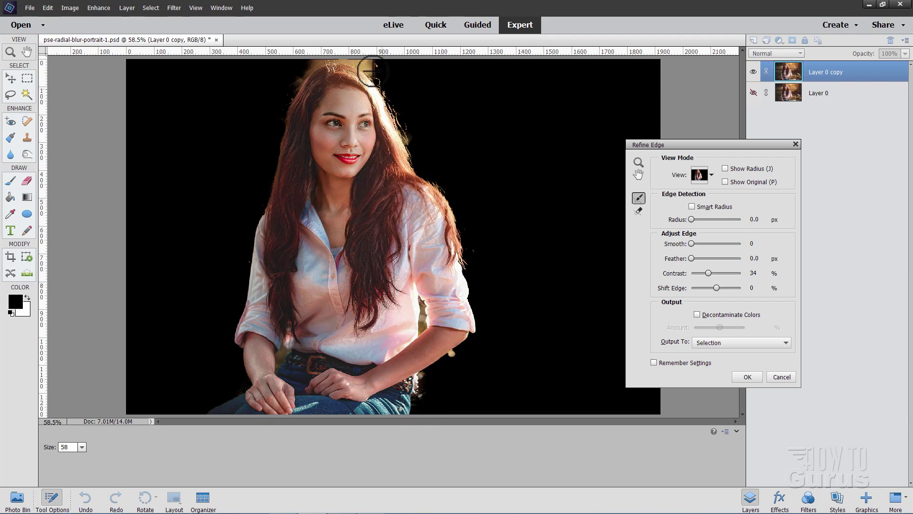
Switch the preview to Overlay and set Output To New Layer with Layer Mask.
left_click(712, 175)
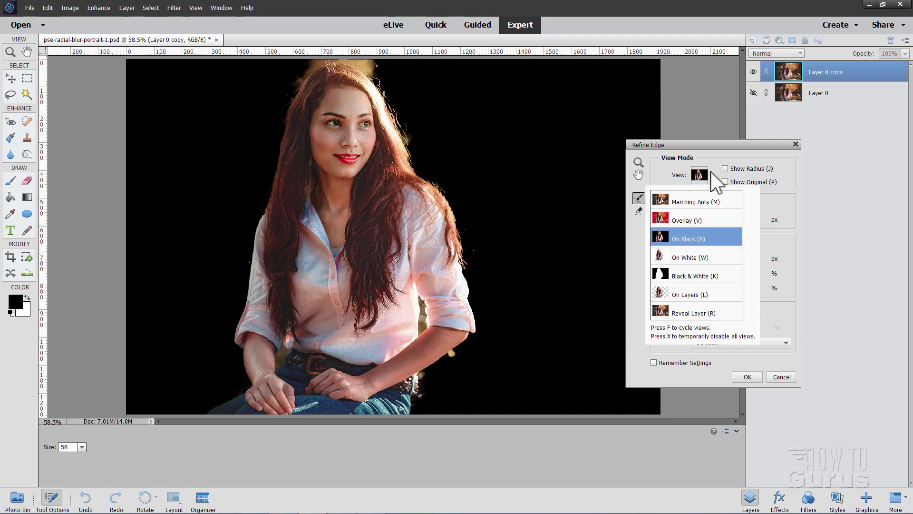
left_click(689, 223)
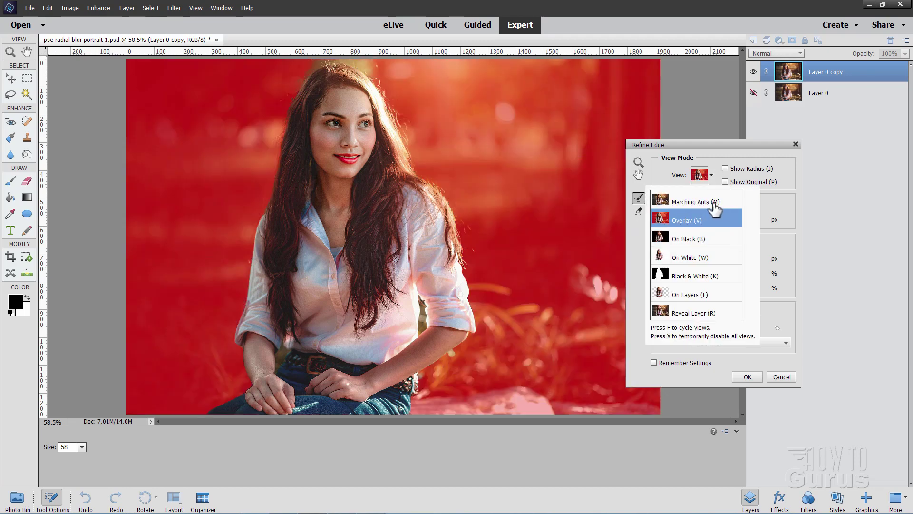
left_click(755, 344)
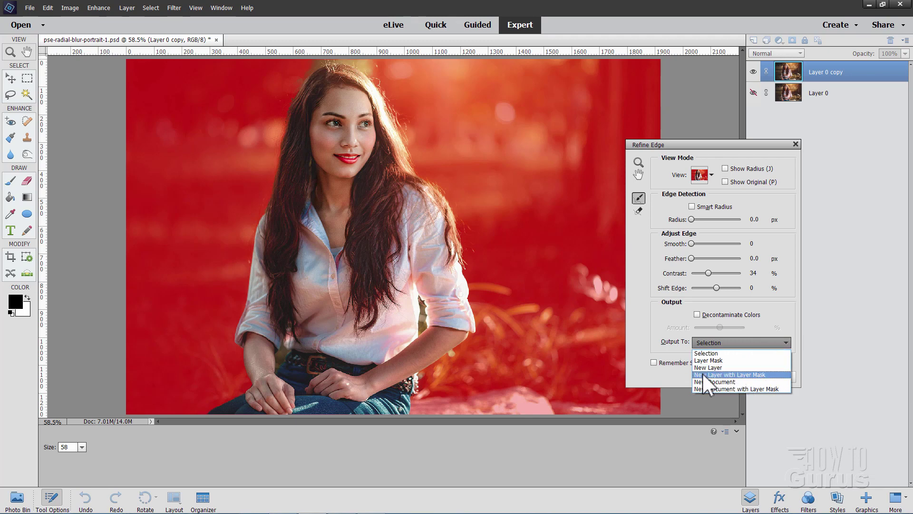
left_click(748, 375)
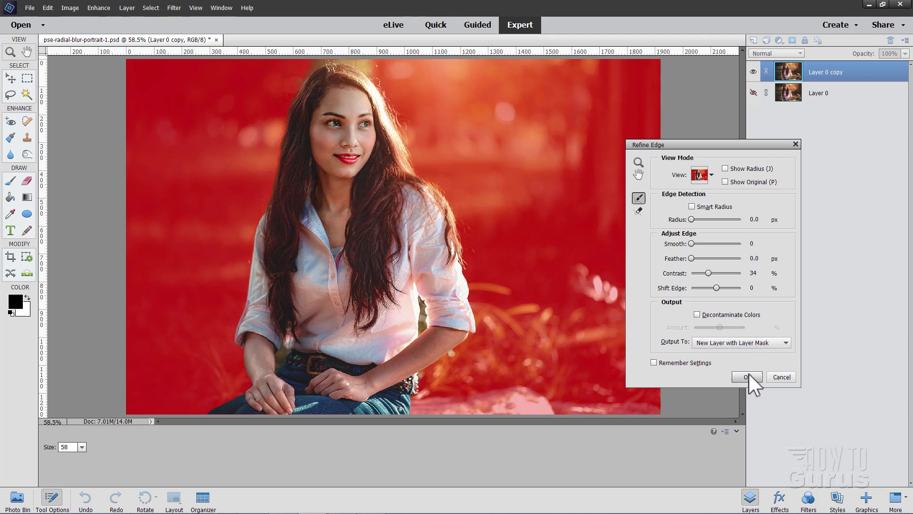
Apply Refine Edge to create the masked cut-out layer, briefly showing then hiding Layer 0 copy.
left_click(749, 373)
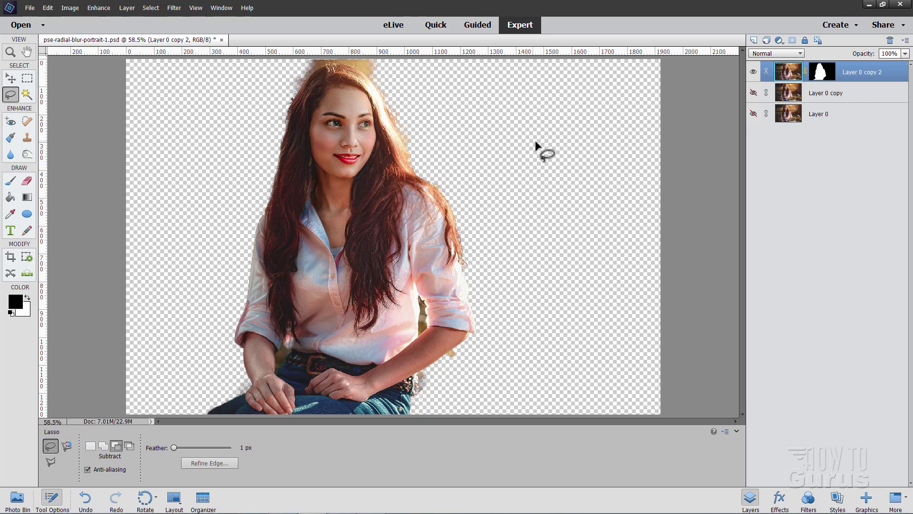
left_click(753, 94)
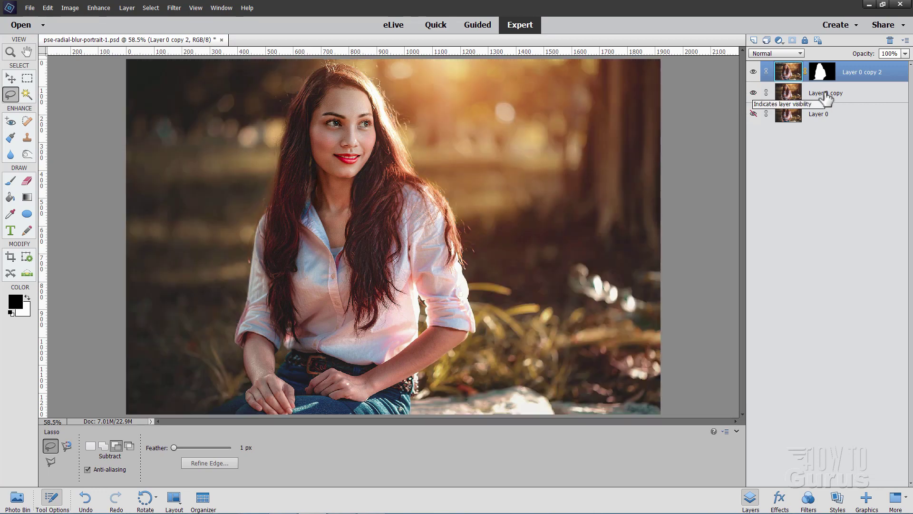
left_click(755, 94)
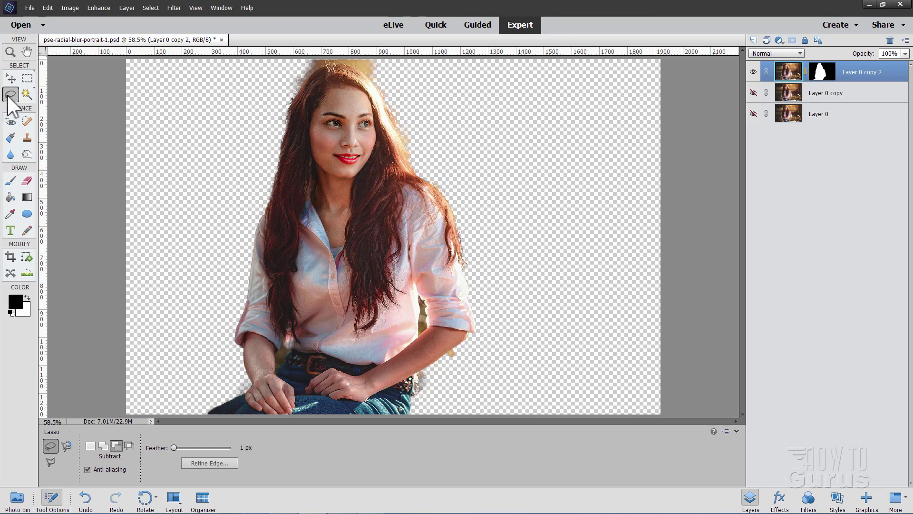
Zoom in on the woman's face and make Layer 0 copy 2's mask the editing target.
left_click(10, 52)
left_click(366, 75)
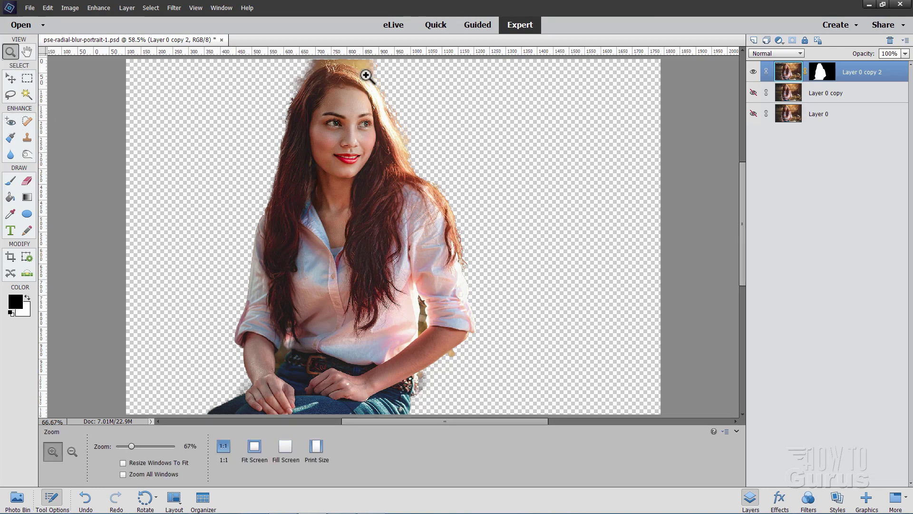
left_click(368, 75)
left_click(369, 75)
scroll(384, 100, "up", 4)
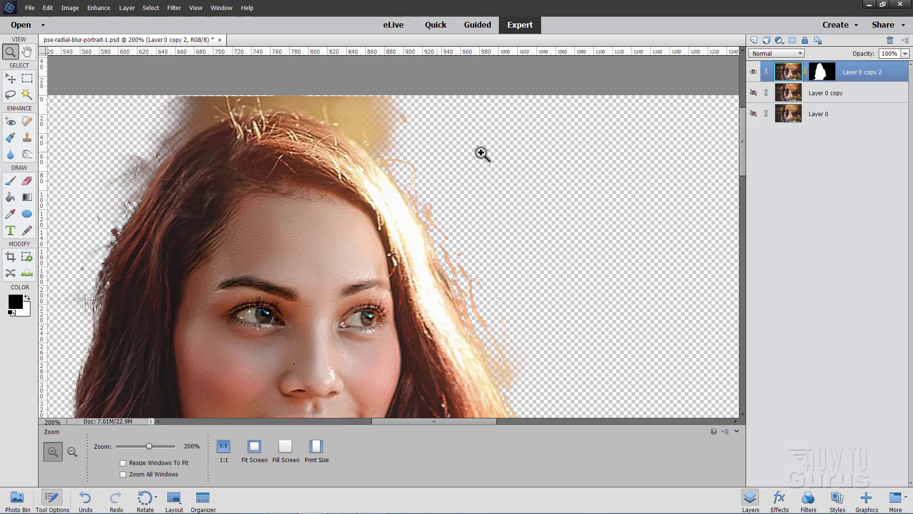
left_click(822, 76)
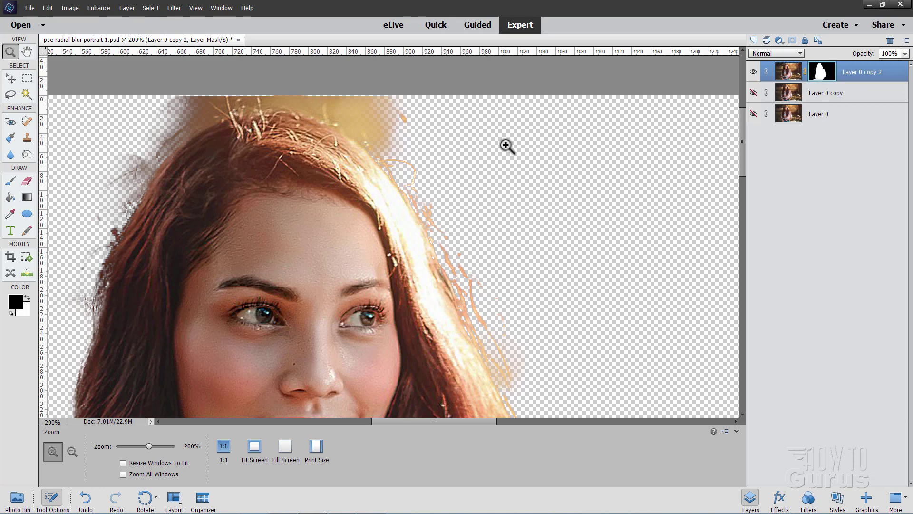
Paint black on the mask to remove the yellow glow and haze above her hair.
left_click(11, 180)
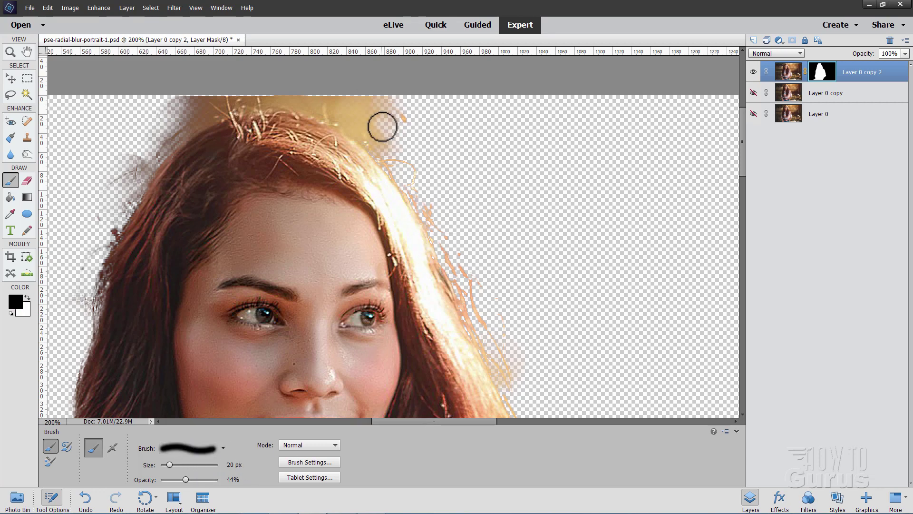
left_click_drag(375, 115, 361, 102)
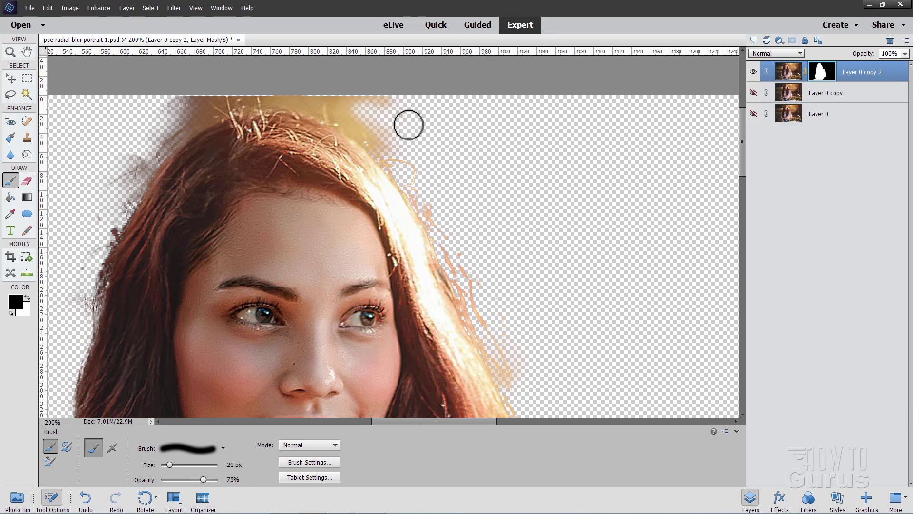
mouse_move(409, 125)
left_mouse_down()
mouse_move(367, 105)
mouse_move(402, 109)
mouse_move(353, 100)
mouse_move(411, 109)
mouse_move(373, 96)
mouse_move(404, 124)
mouse_move(329, 93)
mouse_move(368, 104)
mouse_move(319, 103)
mouse_move(355, 115)
mouse_move(321, 104)
mouse_move(367, 124)
mouse_move(382, 143)
mouse_move(364, 134)
mouse_move(382, 129)
mouse_move(390, 151)
mouse_move(352, 119)
mouse_move(261, 98)
mouse_move(273, 97)
mouse_move(185, 104)
mouse_move(204, 96)
mouse_move(167, 117)
mouse_move(192, 96)
mouse_move(215, 108)
mouse_move(197, 109)
mouse_move(217, 105)
mouse_move(147, 151)
mouse_move(180, 116)
mouse_move(146, 160)
mouse_move(140, 153)
mouse_move(118, 175)
mouse_move(146, 131)
mouse_move(155, 132)
mouse_move(147, 148)
mouse_move(116, 194)
mouse_move(111, 188)
mouse_move(146, 155)
mouse_move(97, 232)
mouse_move(153, 156)
mouse_move(87, 267)
mouse_move(76, 315)
left_mouse_up()
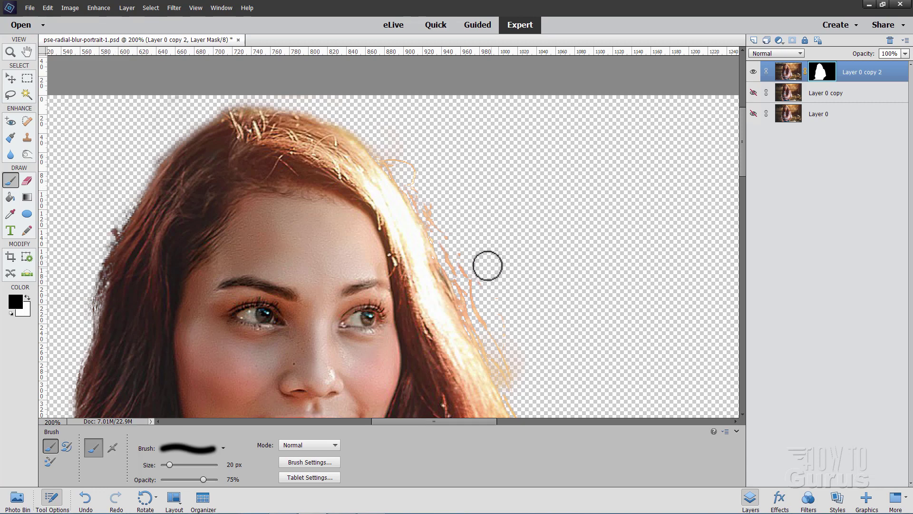
Mask out the background fringe below the forearm and along the jeans edge.
key("space")
left_click_drag(495, 314, 500, 169)
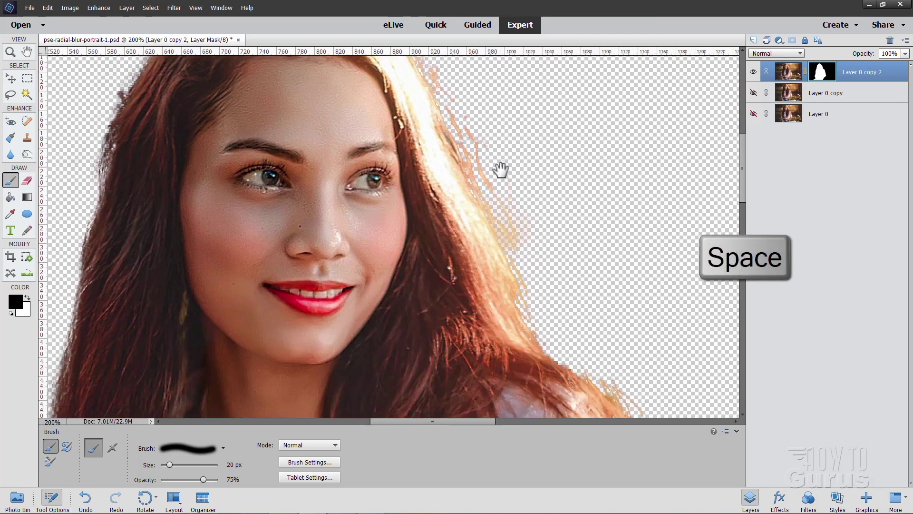
left_click_drag(547, 301, 444, 213)
mouse_move(520, 261)
left_mouse_down()
mouse_move(532, 275)
mouse_move(513, 180)
mouse_move(534, 175)
left_mouse_up()
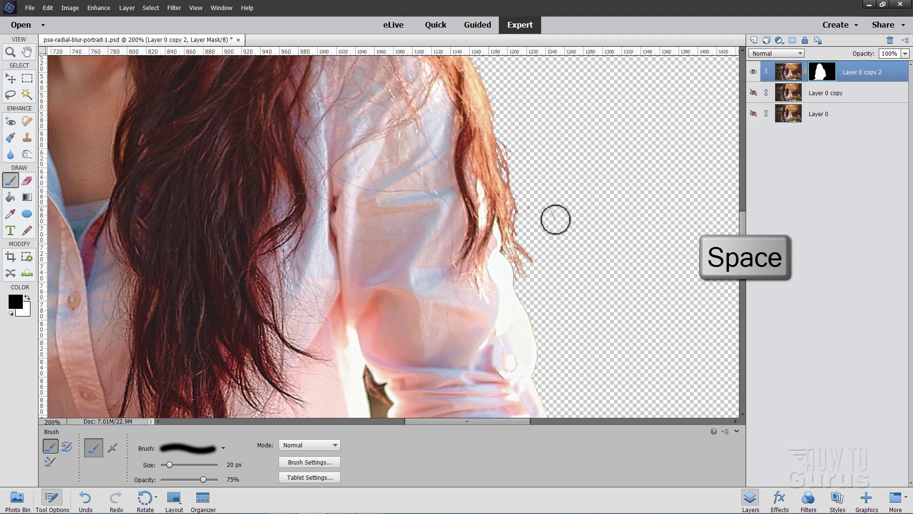
key("space")
left_click_drag(589, 322, 561, 145)
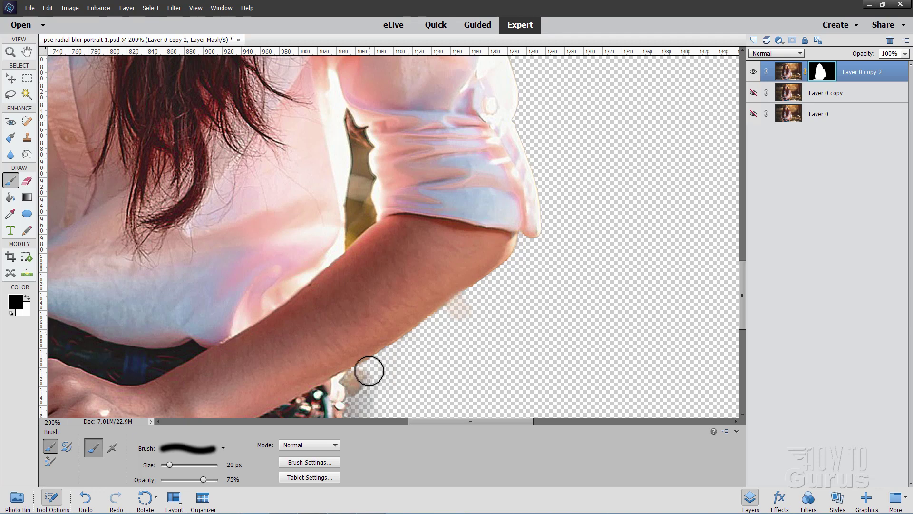
mouse_move(369, 371)
left_mouse_down()
mouse_move(355, 388)
mouse_move(376, 387)
left_mouse_up()
key("space")
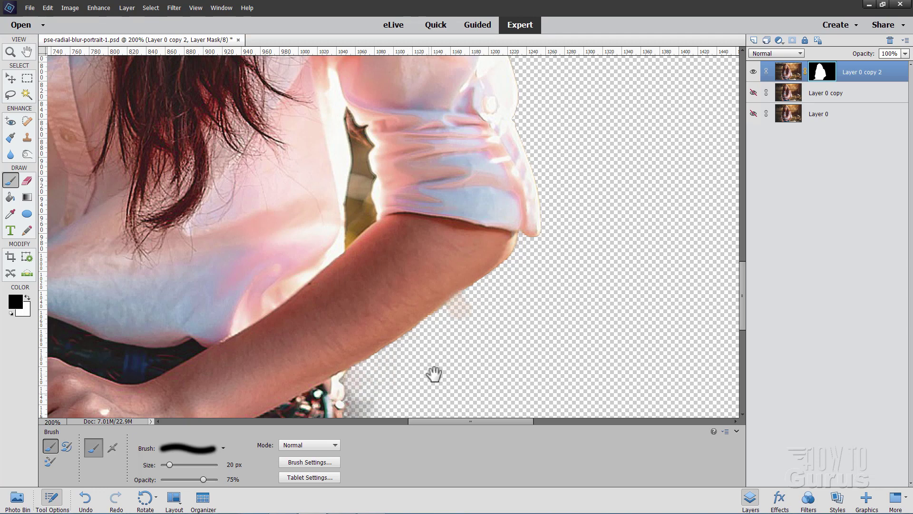
mouse_move(434, 374)
left_mouse_down()
mouse_move(406, 328)
mouse_move(375, 309)
mouse_move(363, 362)
mouse_move(375, 342)
mouse_move(363, 306)
mouse_move(375, 329)
mouse_move(366, 370)
mouse_move(342, 396)
left_mouse_up()
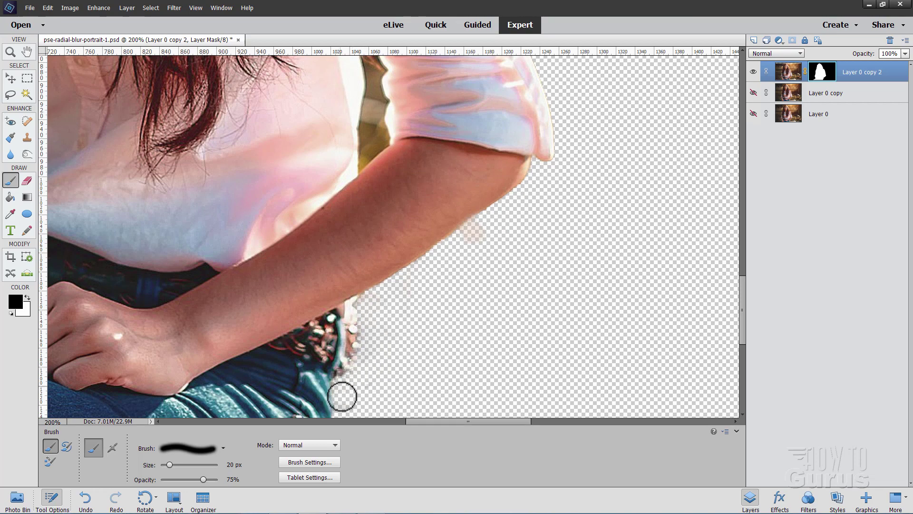
left_click_drag(501, 234, 507, 351)
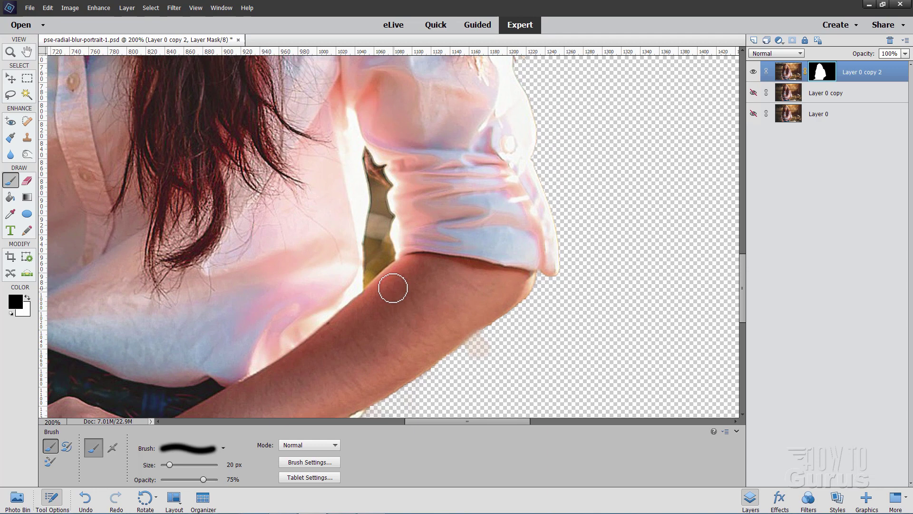
Polygonal-lasso the yellowish background gap between her upper arm and sleeve.
key("l")
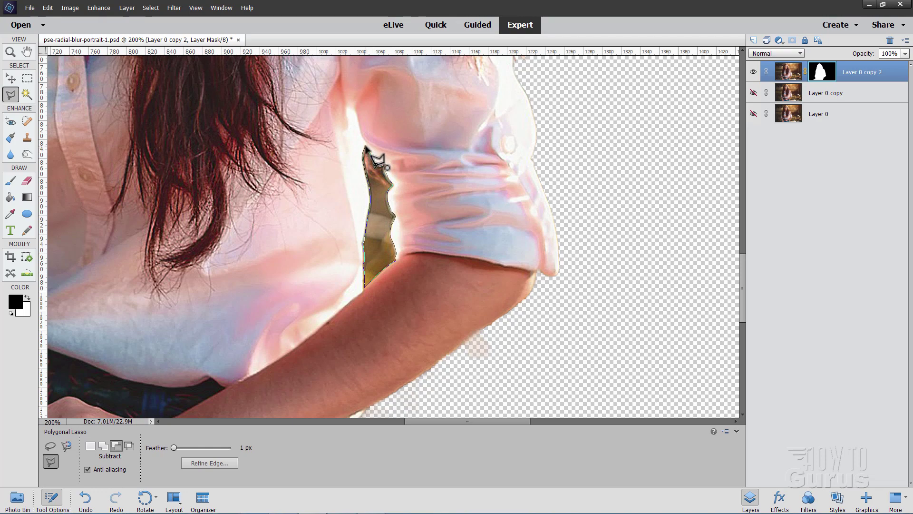
left_click(366, 147)
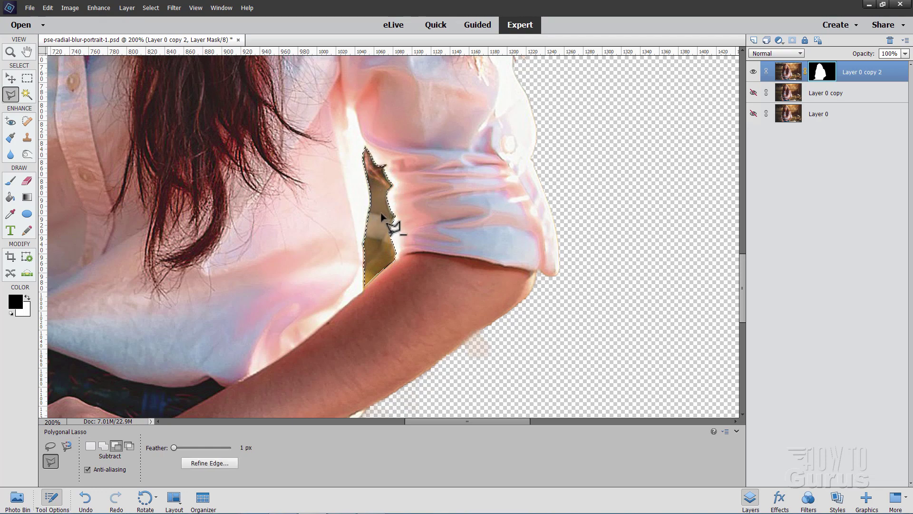
Paint black on the mask to hide the selected yellowish strip down to the arm.
left_click(12, 182)
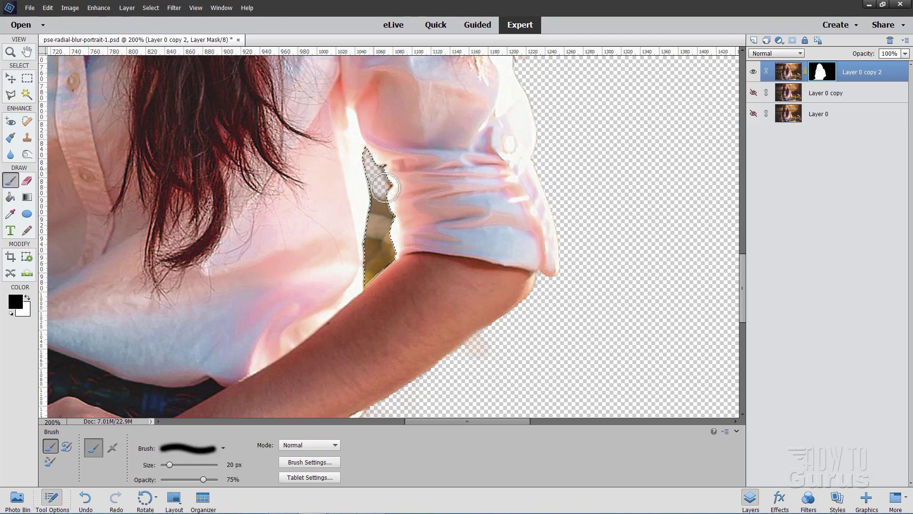
mouse_move(373, 201)
left_mouse_down()
mouse_move(385, 259)
mouse_move(374, 278)
mouse_move(376, 252)
left_mouse_up()
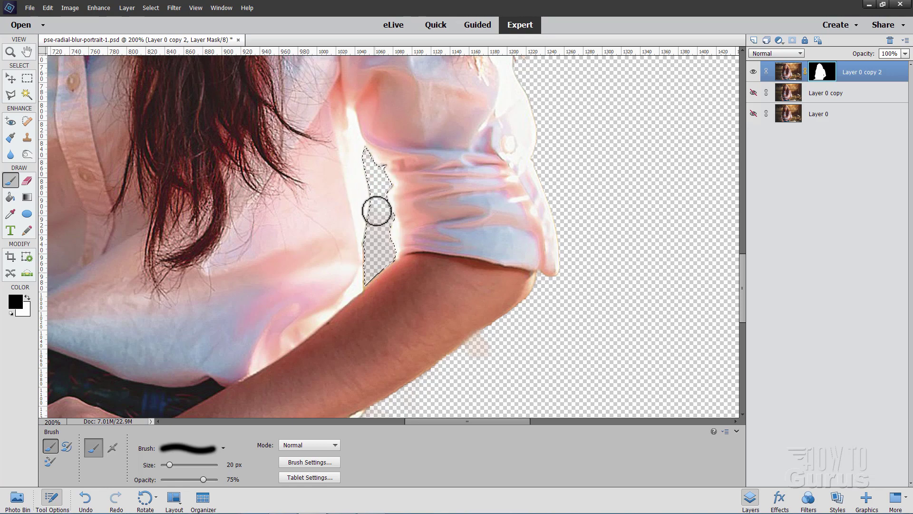
mouse_move(381, 204)
left_mouse_down()
mouse_move(382, 258)
mouse_move(380, 222)
left_mouse_up()
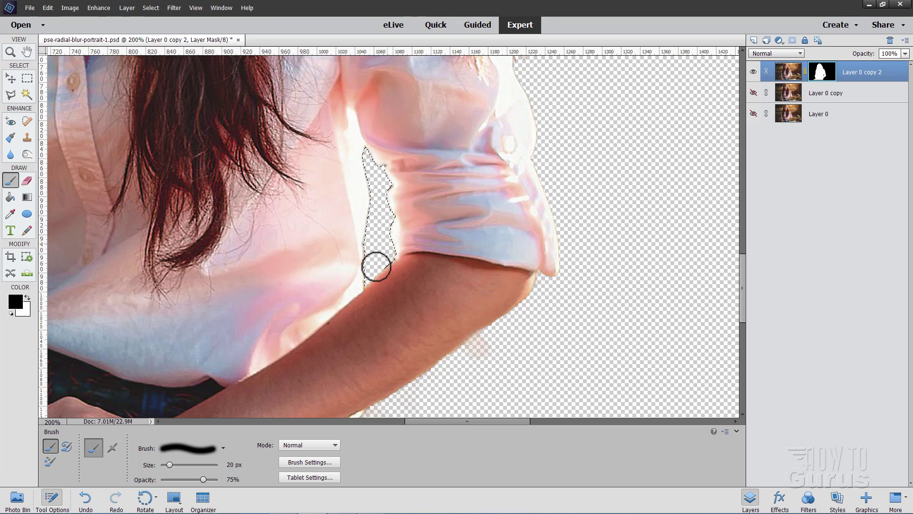
Deselect, then paint away the grey halo along the left arm and hand.
left_click(150, 7)
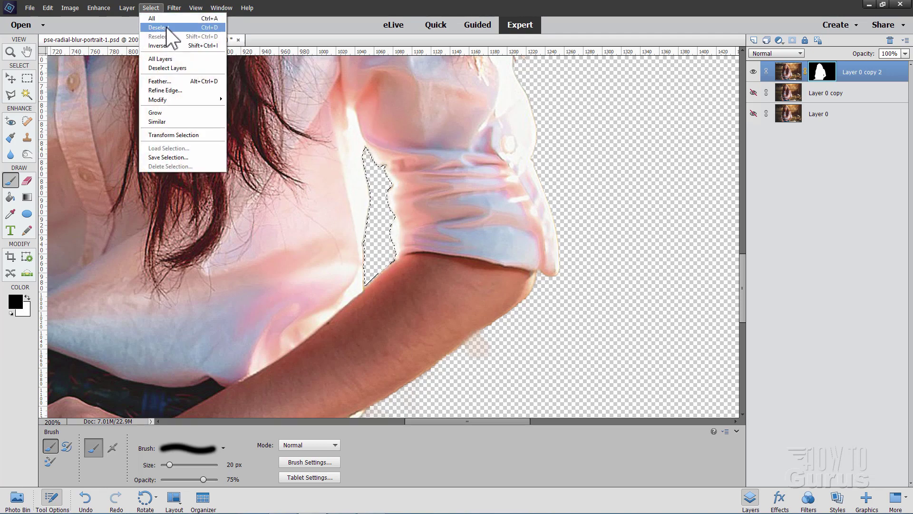
left_click(157, 28)
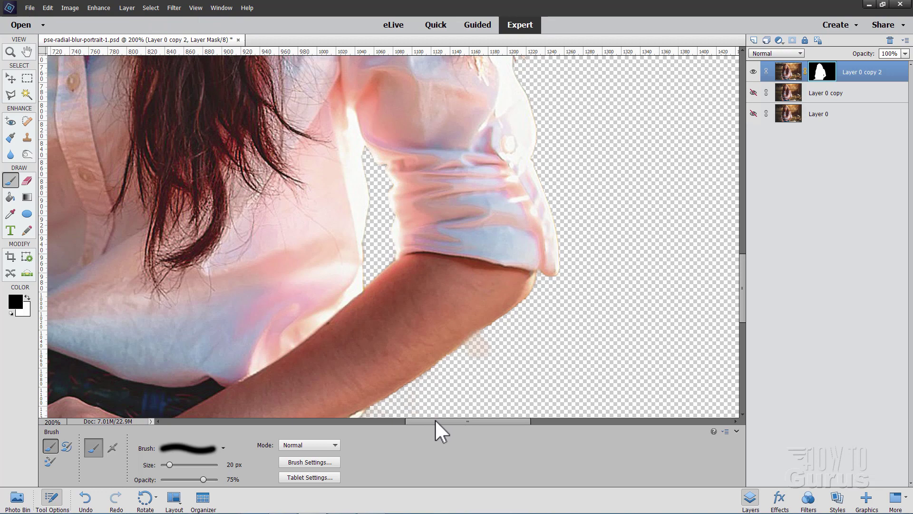
scroll(435, 419, "right", 1)
left_click_drag(422, 421, 404, 422)
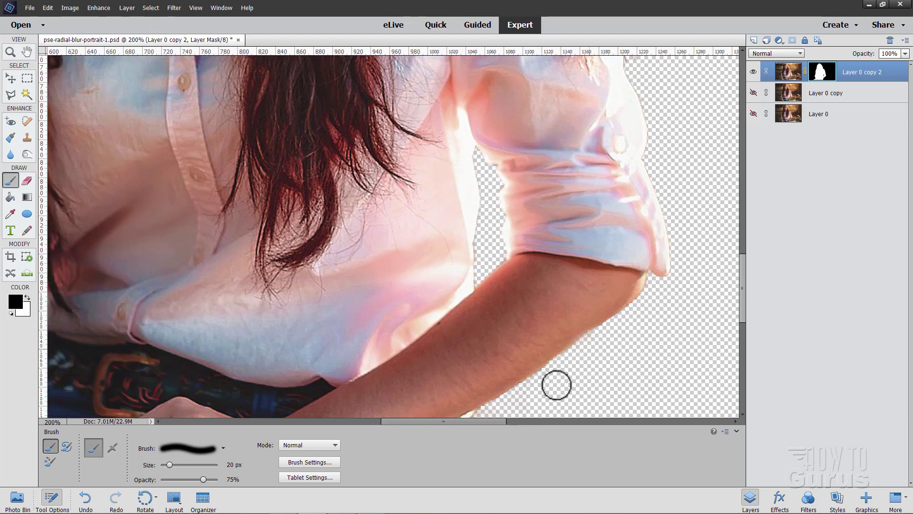
left_click_drag(494, 421, 436, 423)
scroll(377, 359, "down", 5)
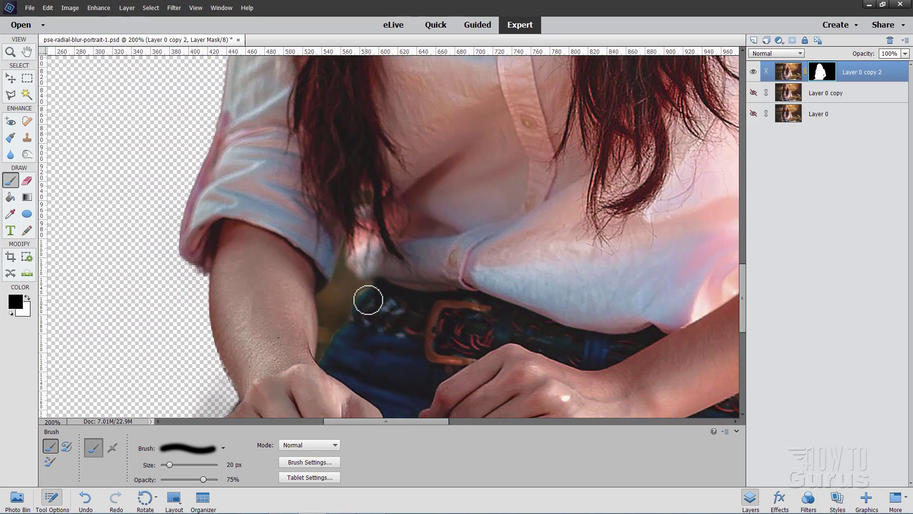
scroll(373, 248, "down", 1)
scroll(384, 231, "down", 1)
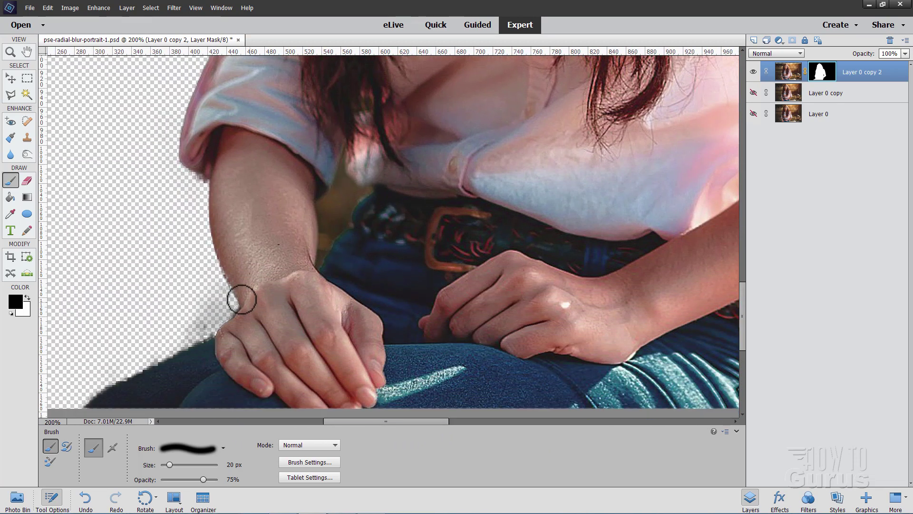
mouse_move(223, 290)
left_mouse_down()
mouse_move(213, 324)
mouse_move(171, 342)
mouse_move(206, 305)
mouse_move(190, 332)
mouse_move(210, 308)
mouse_move(163, 343)
left_mouse_up()
scroll(316, 234, "up", 1)
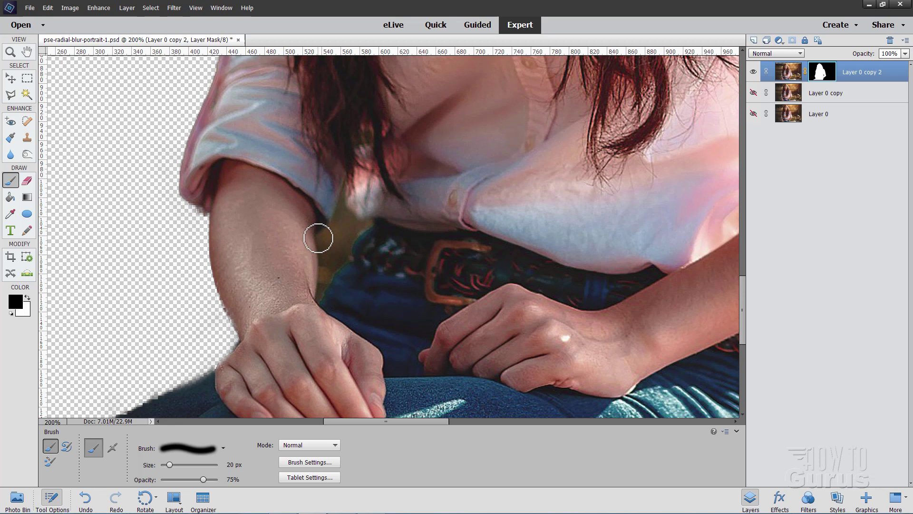
Trace a Polygonal Lasso selection around the dark gap between her forearm and waist.
left_click(11, 94)
left_click(346, 177)
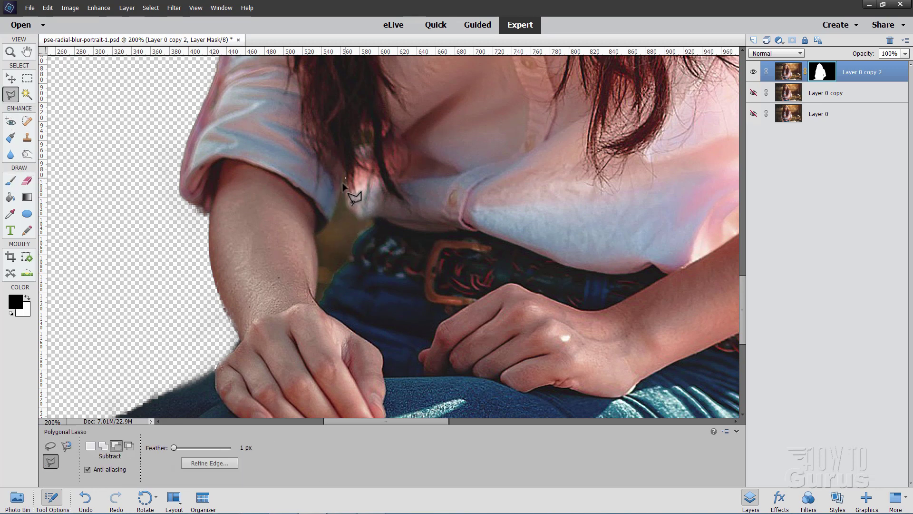
left_click(333, 218)
left_click(327, 230)
left_click(370, 218)
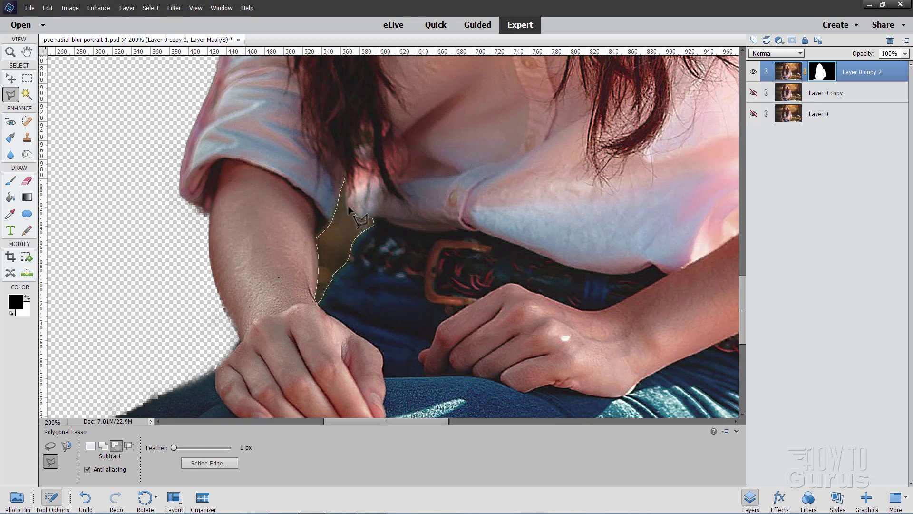
left_click(347, 180)
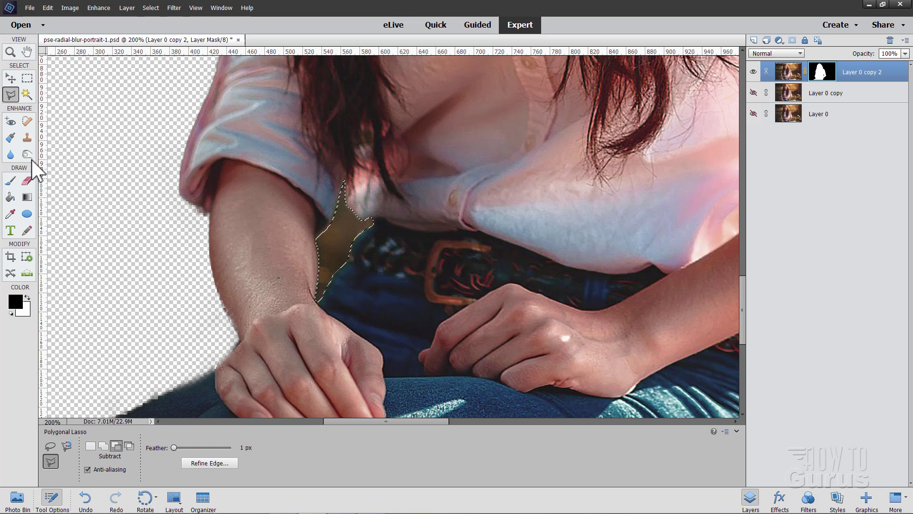
left_click(10, 180)
Paint the selected gap black in the mask, deselect, and fit the portrait to the screen.
mouse_move(352, 208)
left_mouse_down()
mouse_move(331, 242)
mouse_move(350, 191)
mouse_move(325, 257)
mouse_move(321, 236)
mouse_move(330, 228)
mouse_move(311, 288)
mouse_move(344, 230)
mouse_move(351, 220)
mouse_move(323, 279)
mouse_move(363, 220)
mouse_move(348, 241)
mouse_move(348, 193)
mouse_move(370, 229)
mouse_move(363, 212)
mouse_move(314, 288)
mouse_move(356, 174)
mouse_move(345, 178)
mouse_move(364, 226)
left_mouse_up()
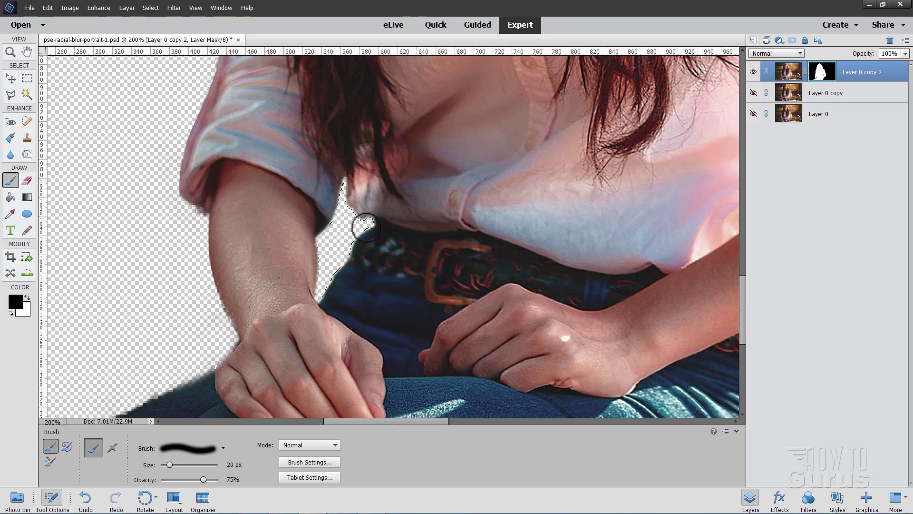
left_click(151, 8)
left_click(164, 29)
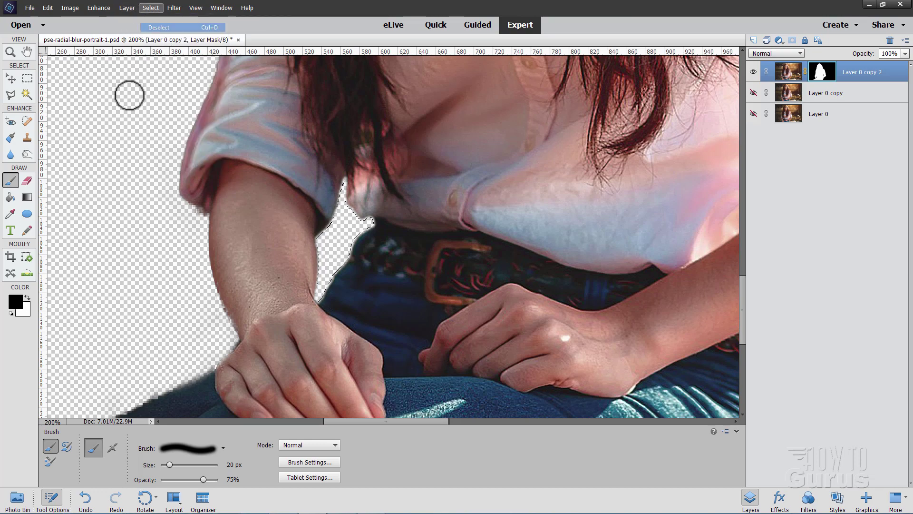
left_click(11, 53)
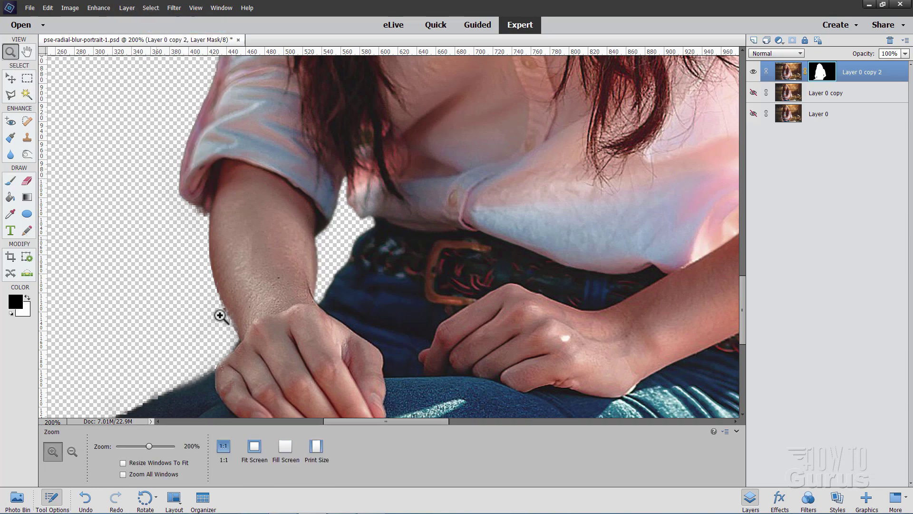
left_click(253, 447)
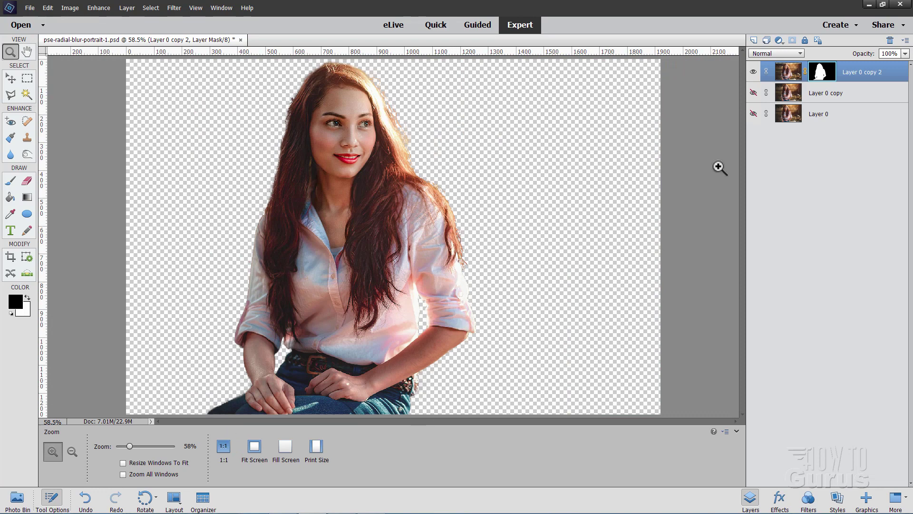
Make Layer 0 copy visible and active, then go to Filter > Blur for Radial Blur.
left_click(10, 78)
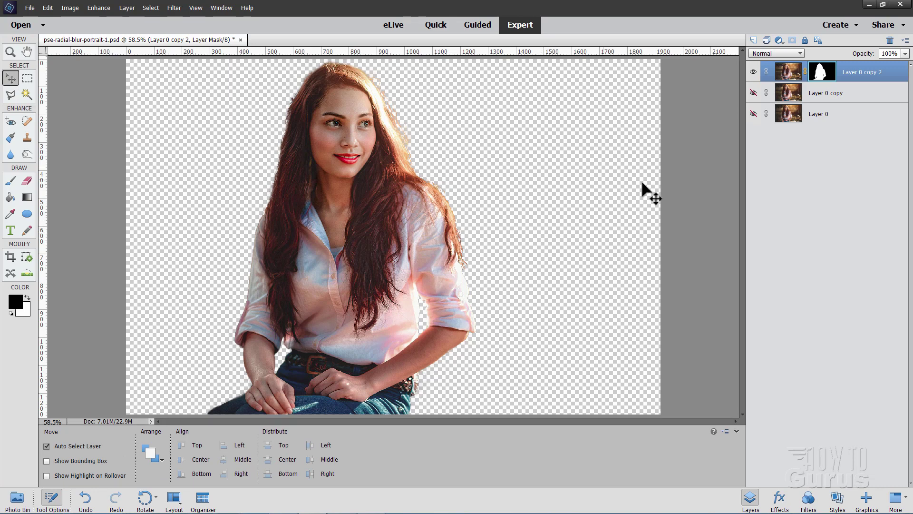
left_click(753, 93)
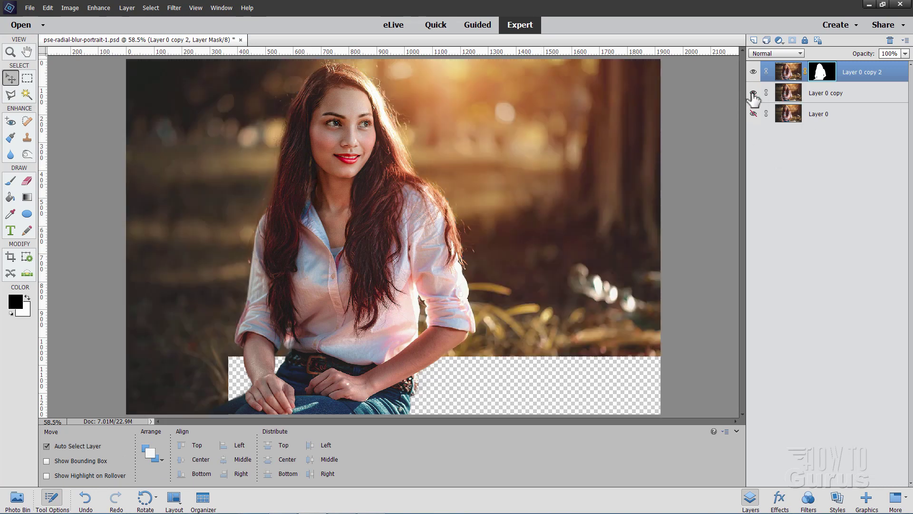
left_click(824, 95)
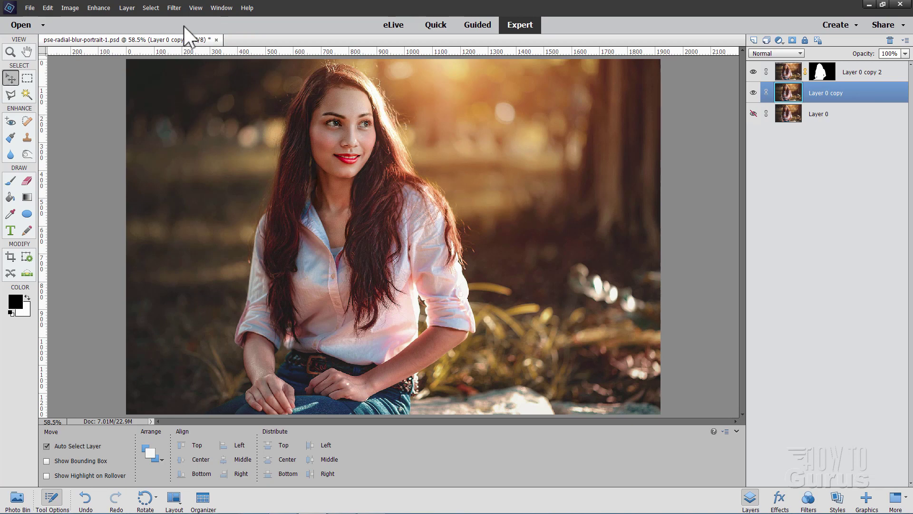
left_click(171, 8)
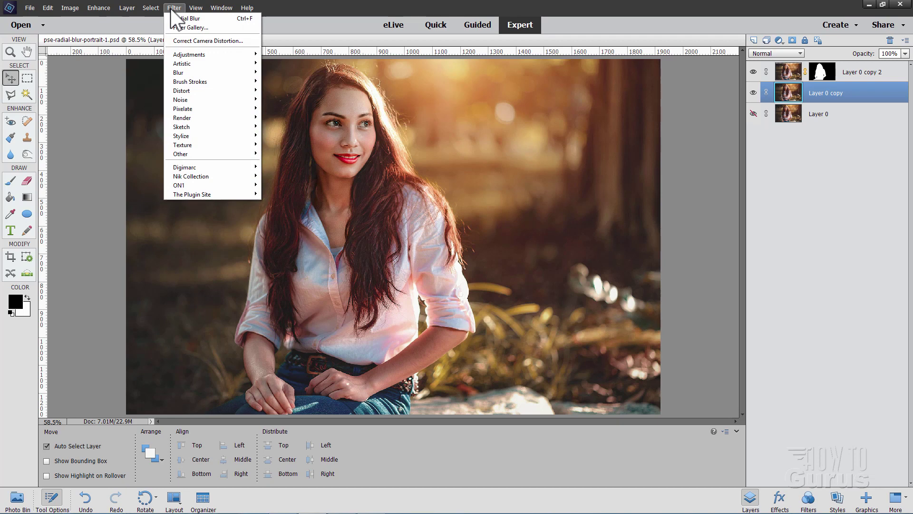
mouse_move(203, 72)
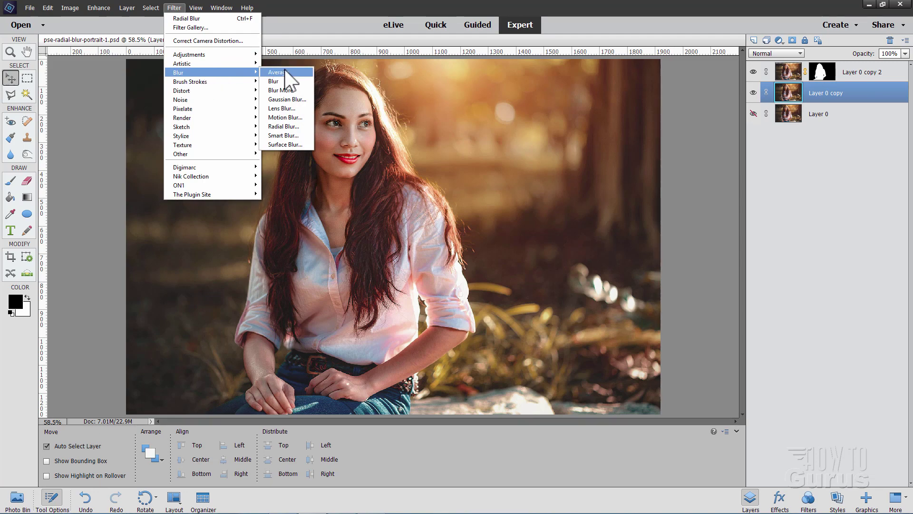
Blur Layer 0 copy with Radial Blur: Zoom method, amount 100, blur centre nudged upward.
left_click(281, 126)
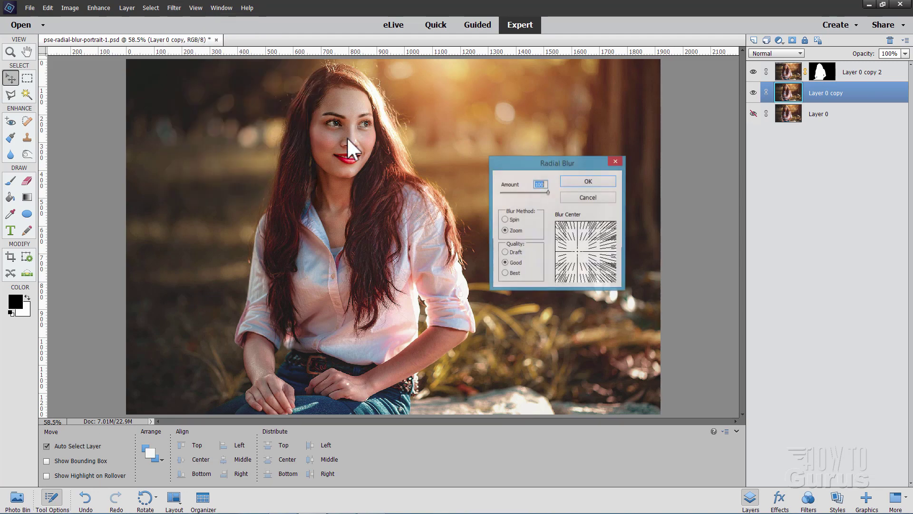
left_click(505, 219)
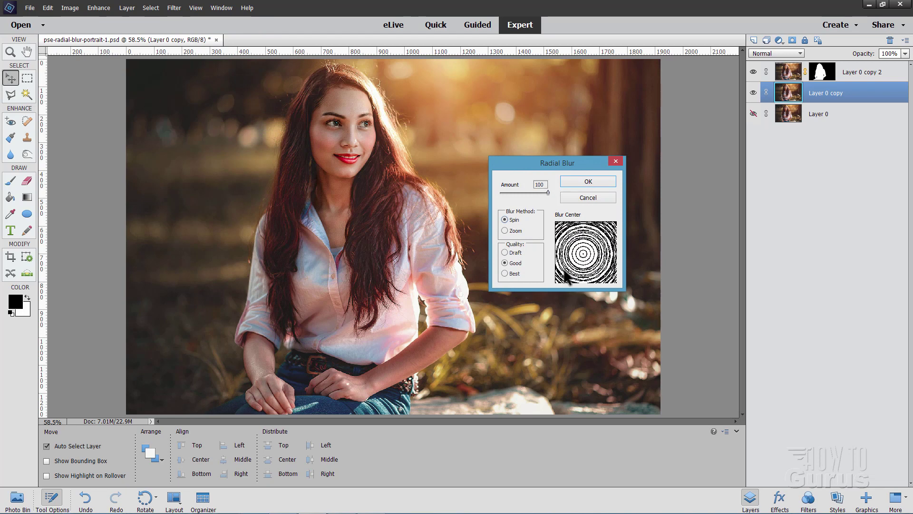
mouse_move(532, 194)
left_mouse_down()
mouse_move(501, 192)
mouse_move(522, 191)
left_mouse_up()
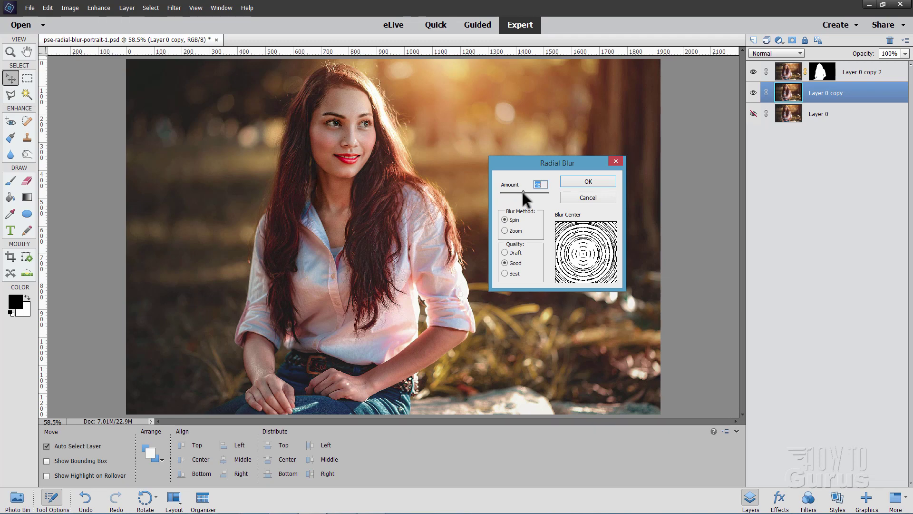
left_click(504, 231)
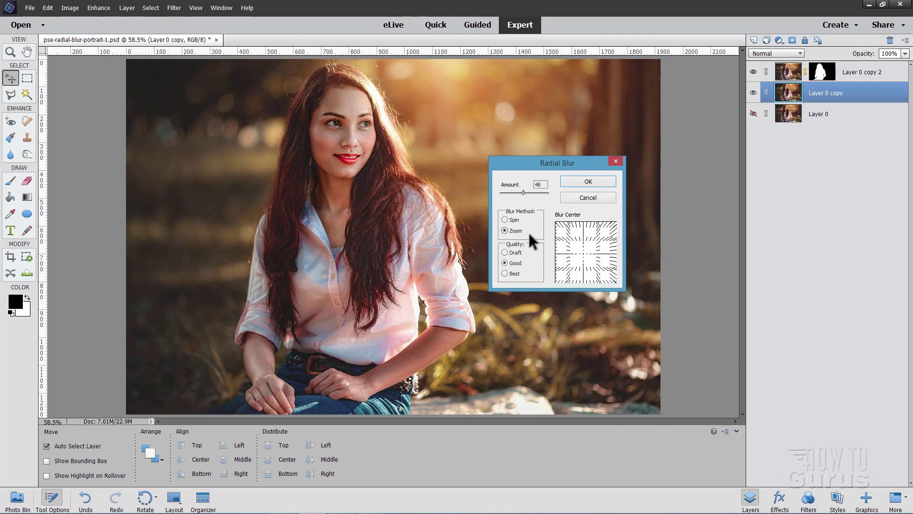
left_click_drag(522, 193, 556, 190)
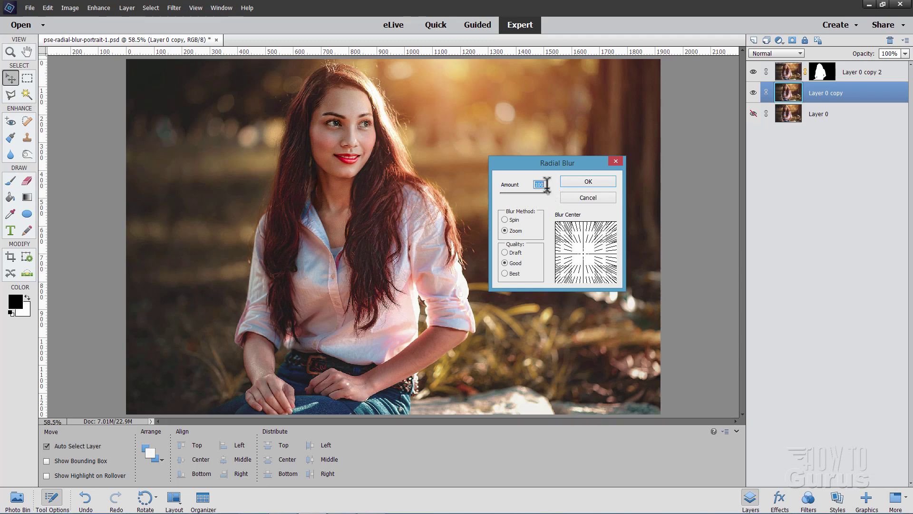
mouse_move(590, 259)
left_mouse_down()
mouse_move(595, 249)
mouse_move(583, 239)
mouse_move(578, 258)
mouse_move(589, 250)
mouse_move(587, 238)
mouse_move(577, 236)
mouse_move(578, 249)
left_mouse_up()
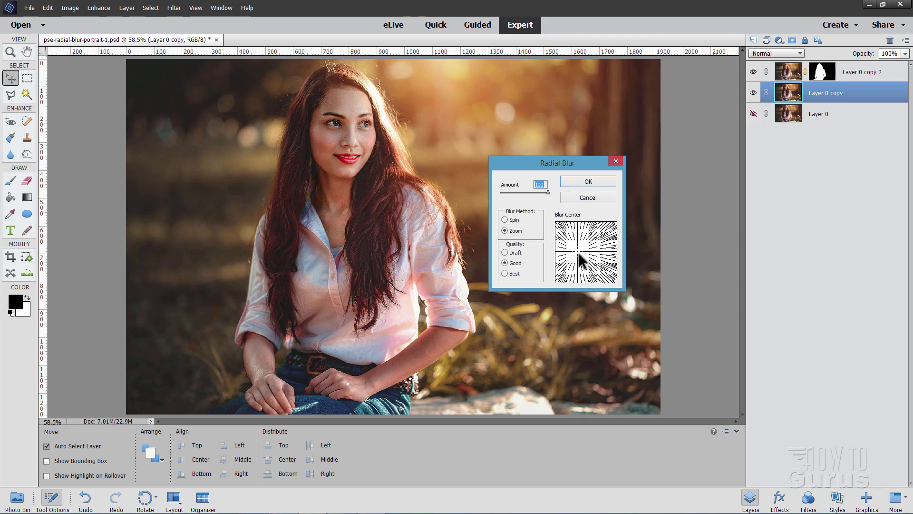
left_click_drag(579, 253, 578, 253)
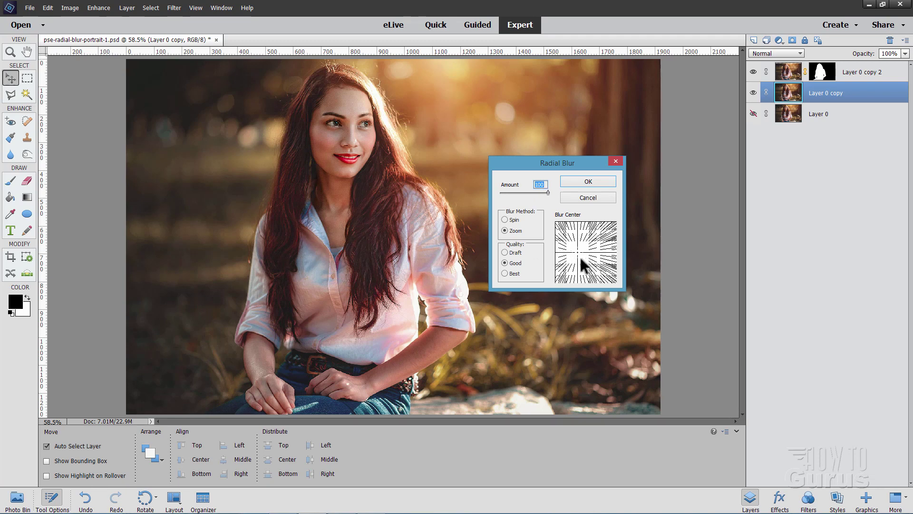
left_click(589, 182)
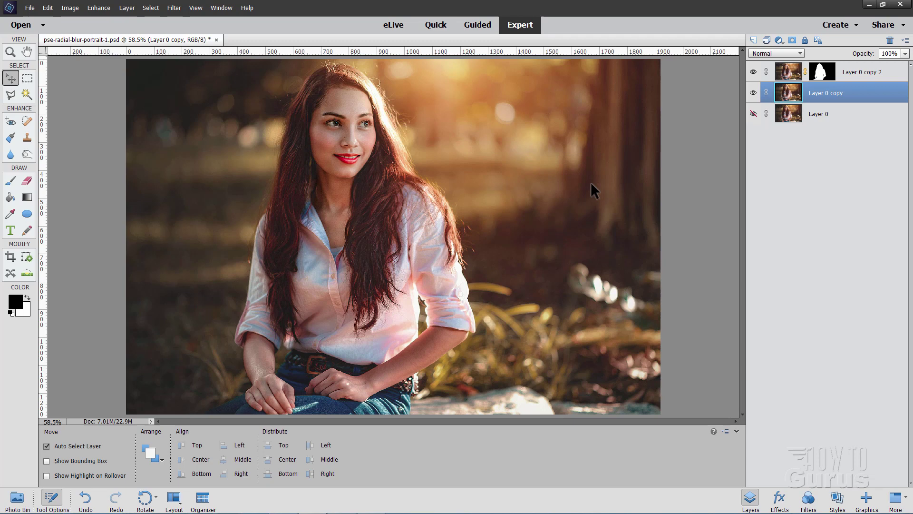